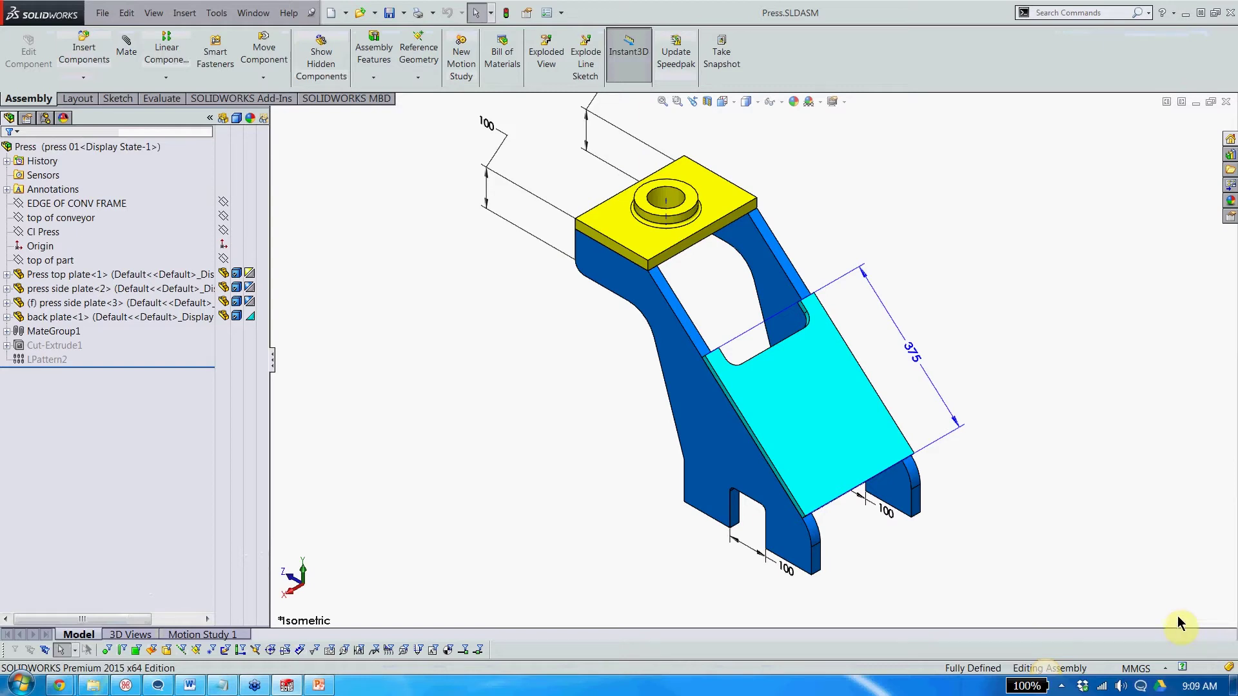
Step: Review the keyboard shortcut and mouse gesture assignments in Customize, then close it
right_click(830, 81)
mouse_move(889, 687)
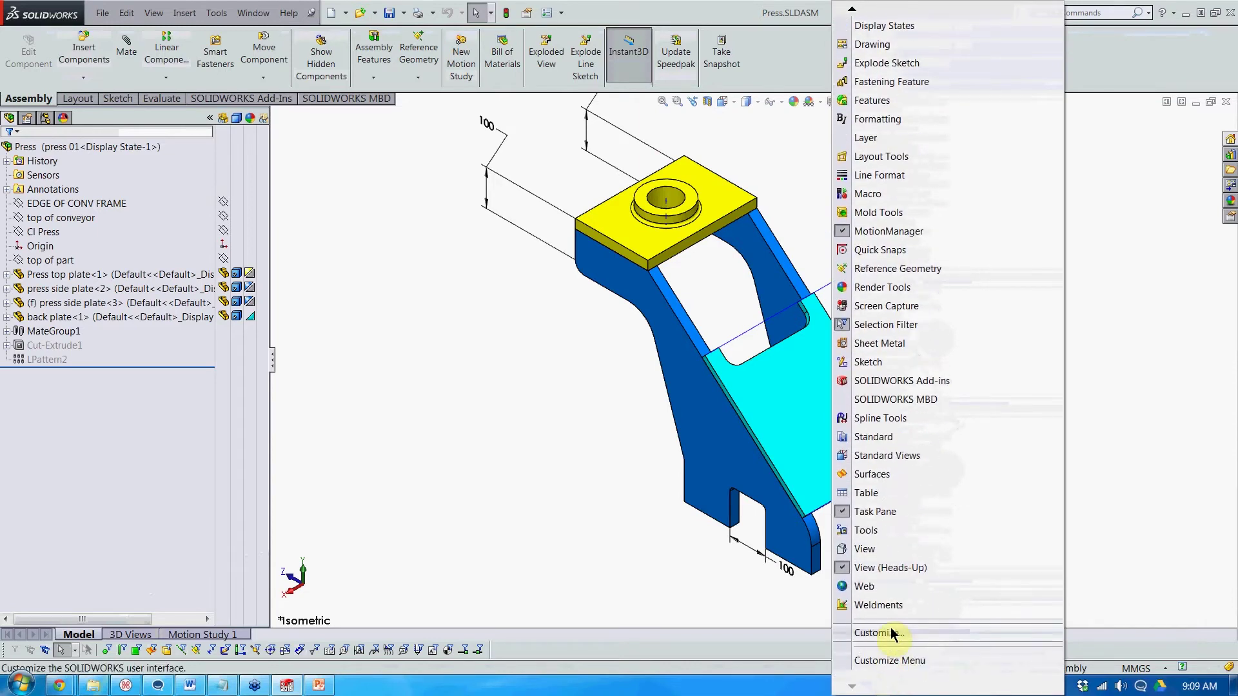
click(898, 634)
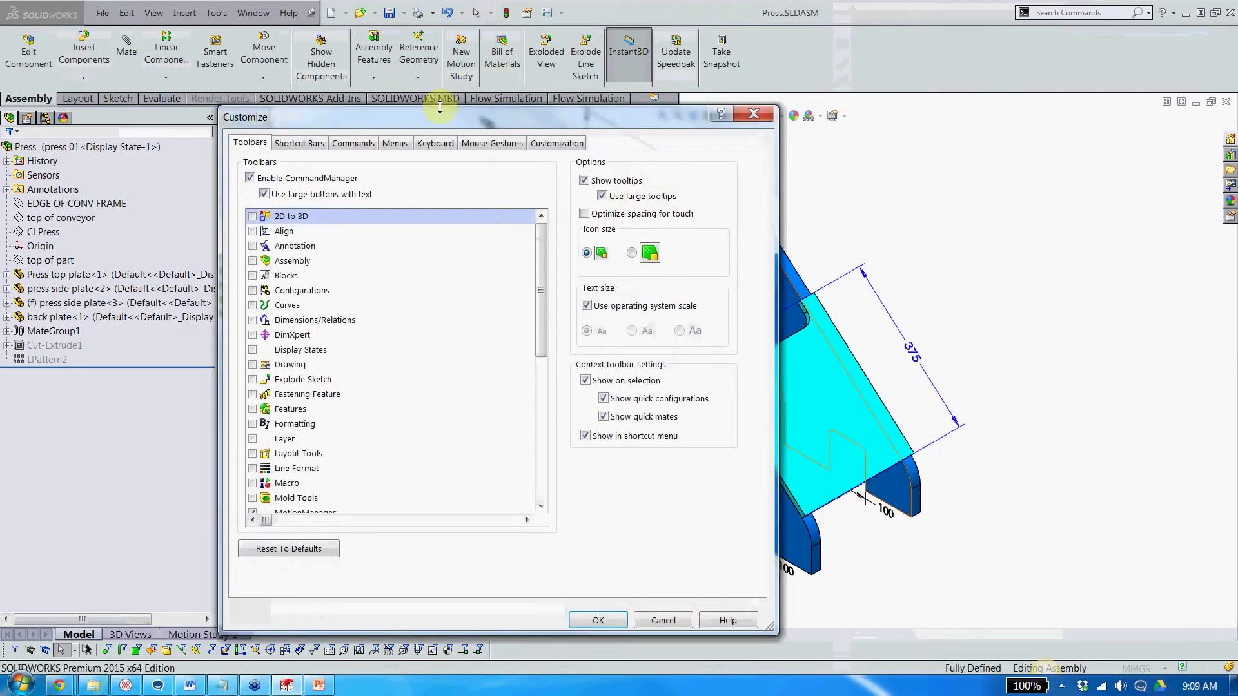
click(435, 143)
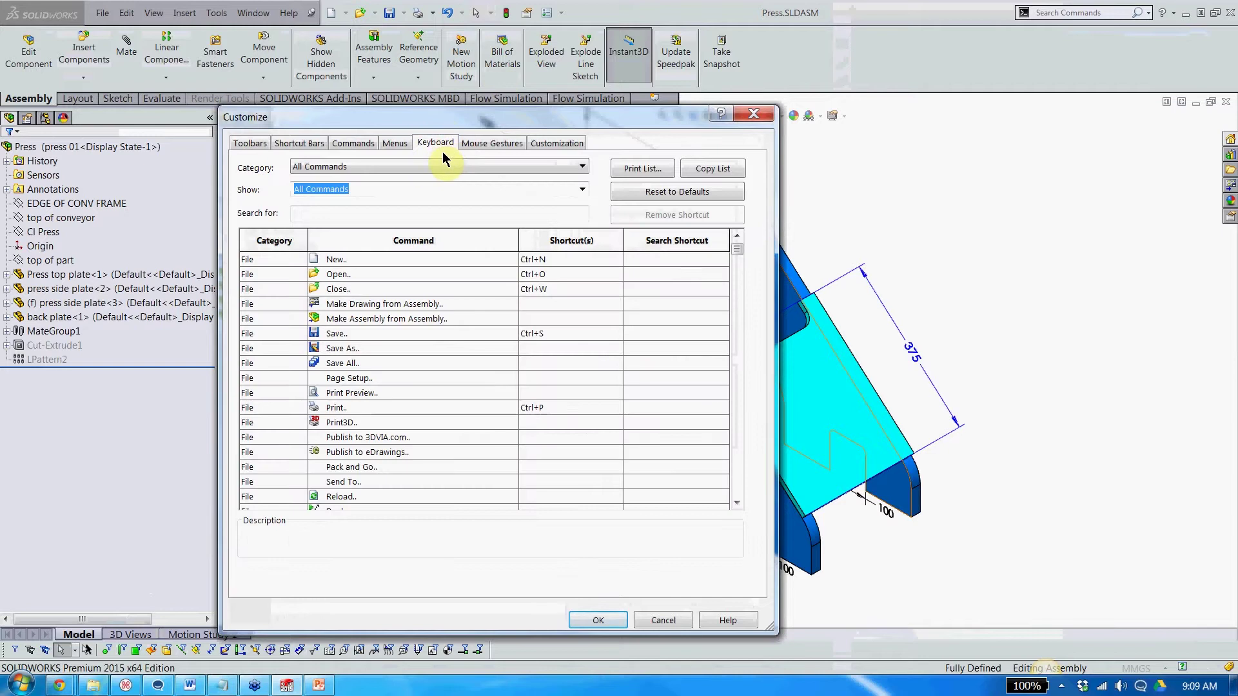
click(489, 142)
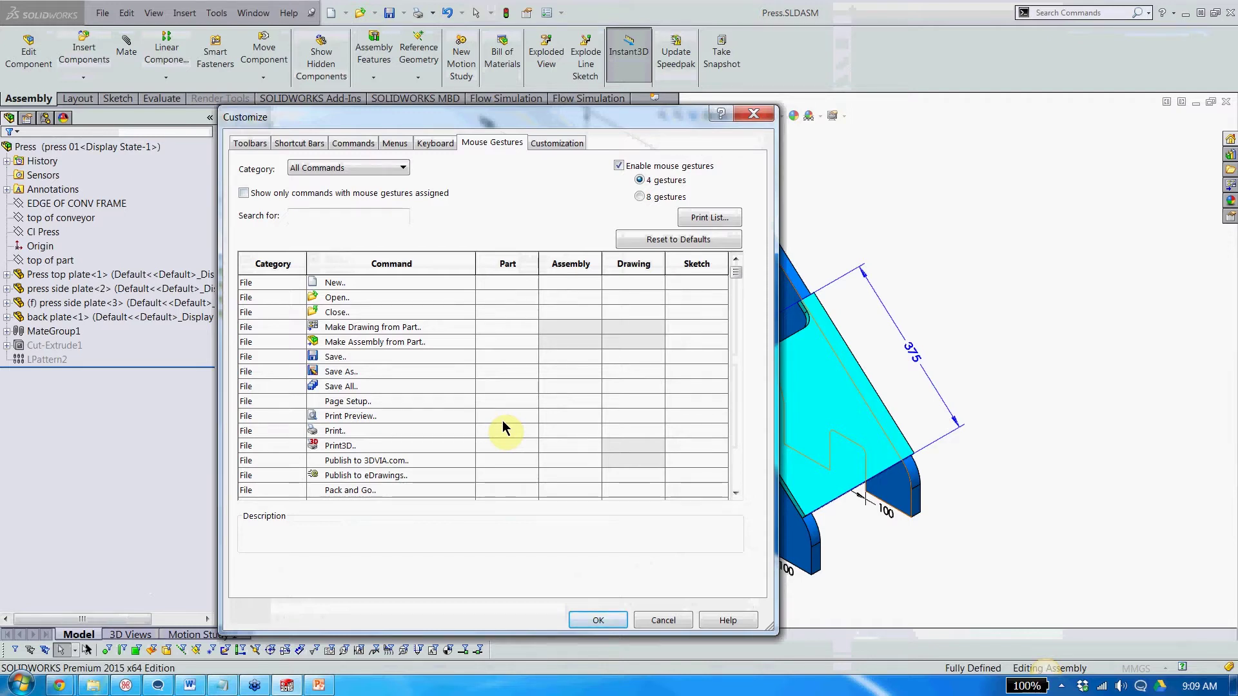
click(754, 114)
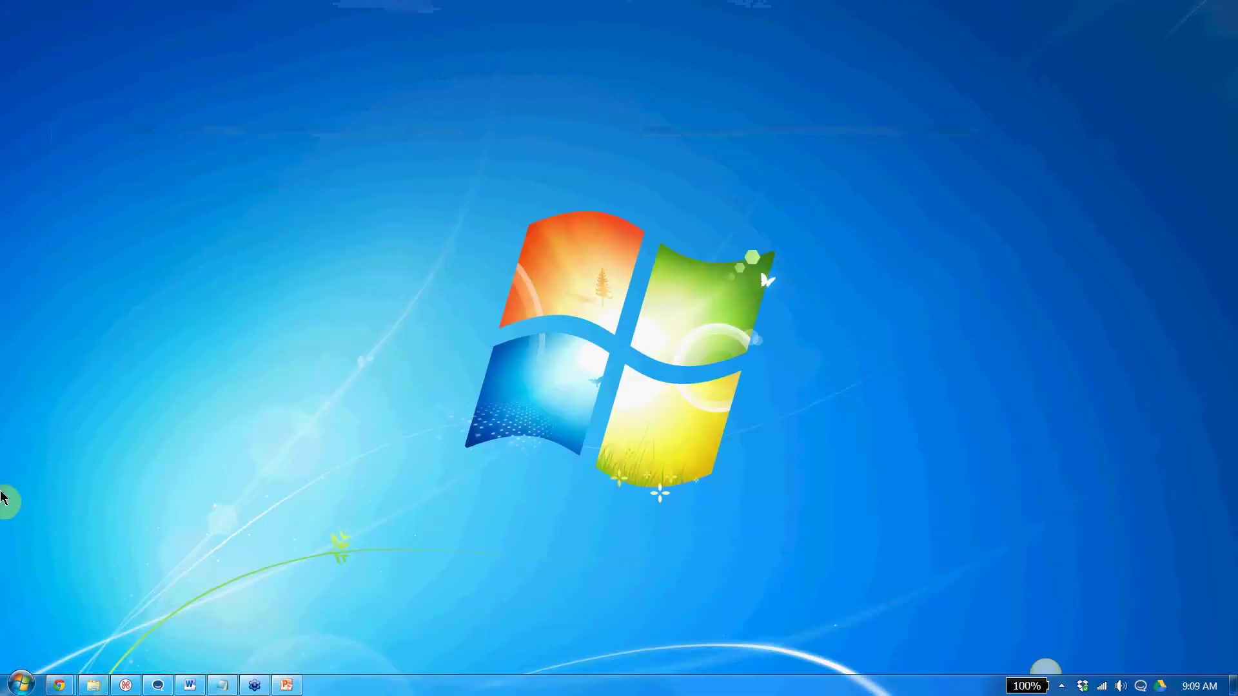
Step: Launch Copy Settings Wizard 2015 from SOLIDWORKS 2015 > SOLIDWORKS Tools in the Start menu
click(21, 685)
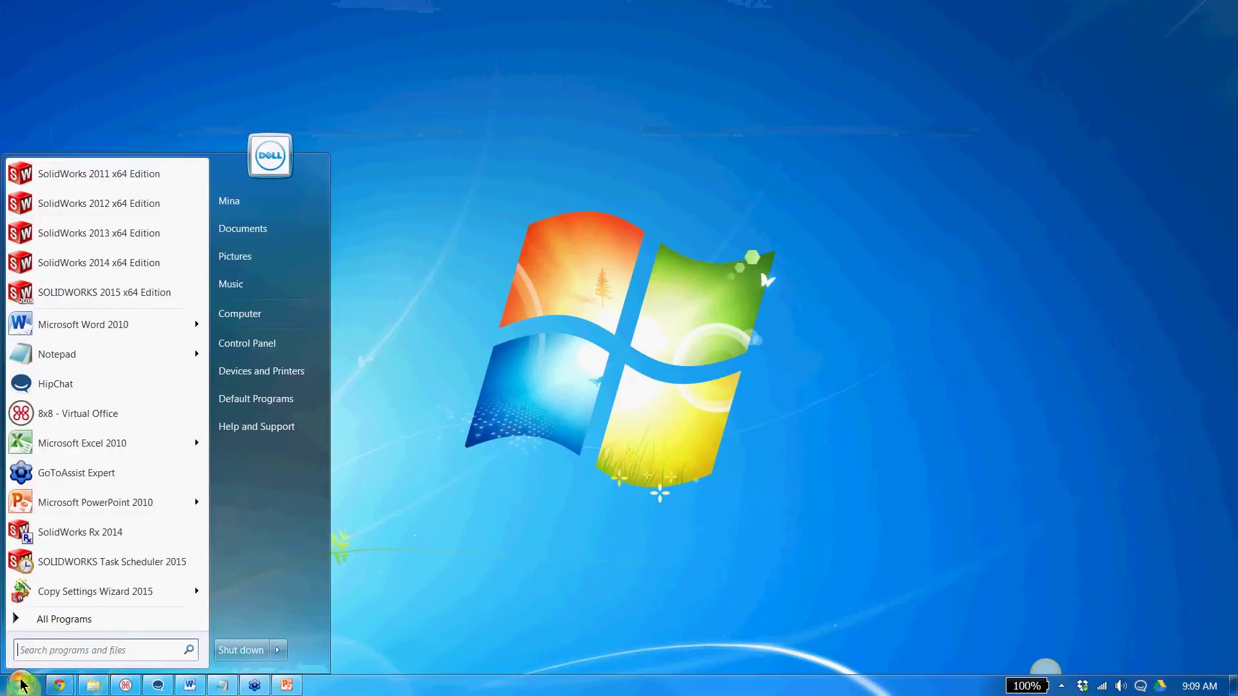
click(68, 624)
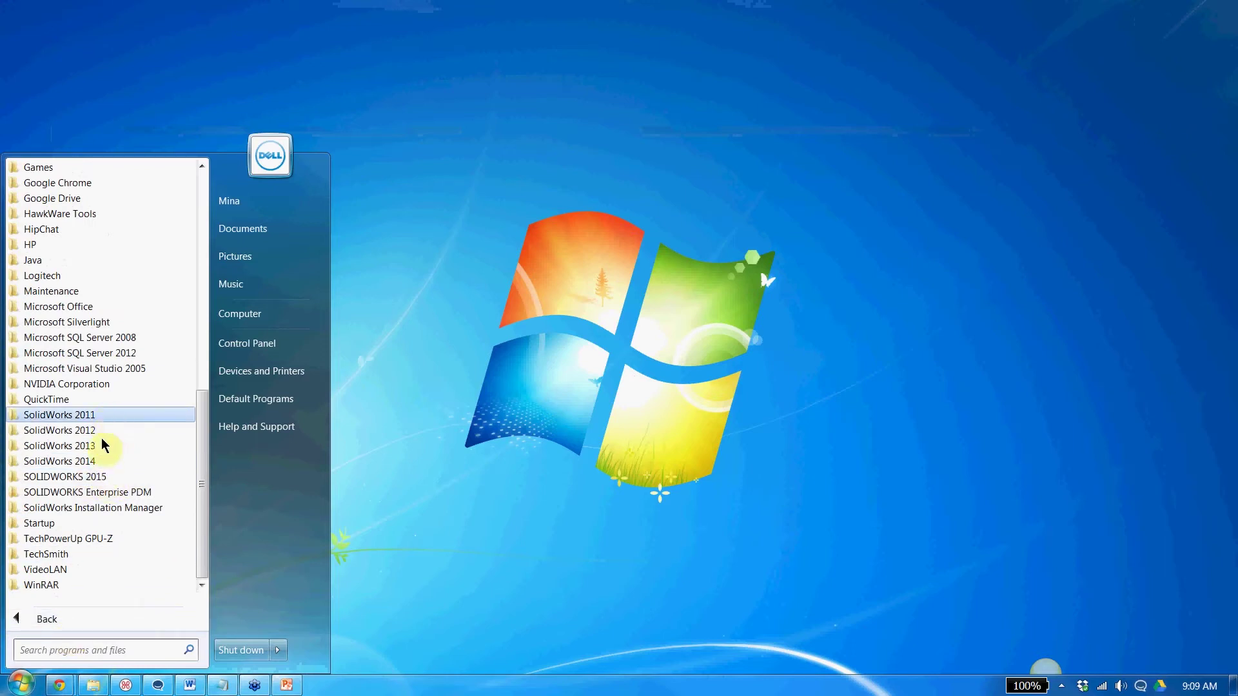
click(117, 481)
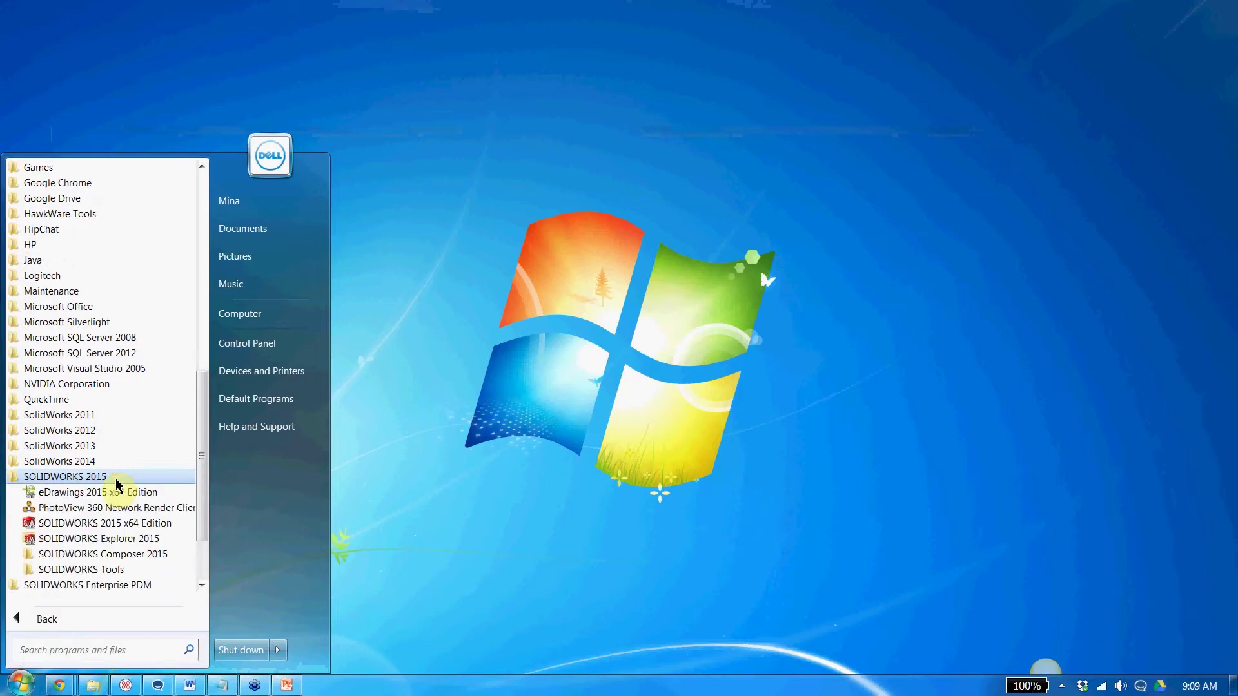
click(111, 570)
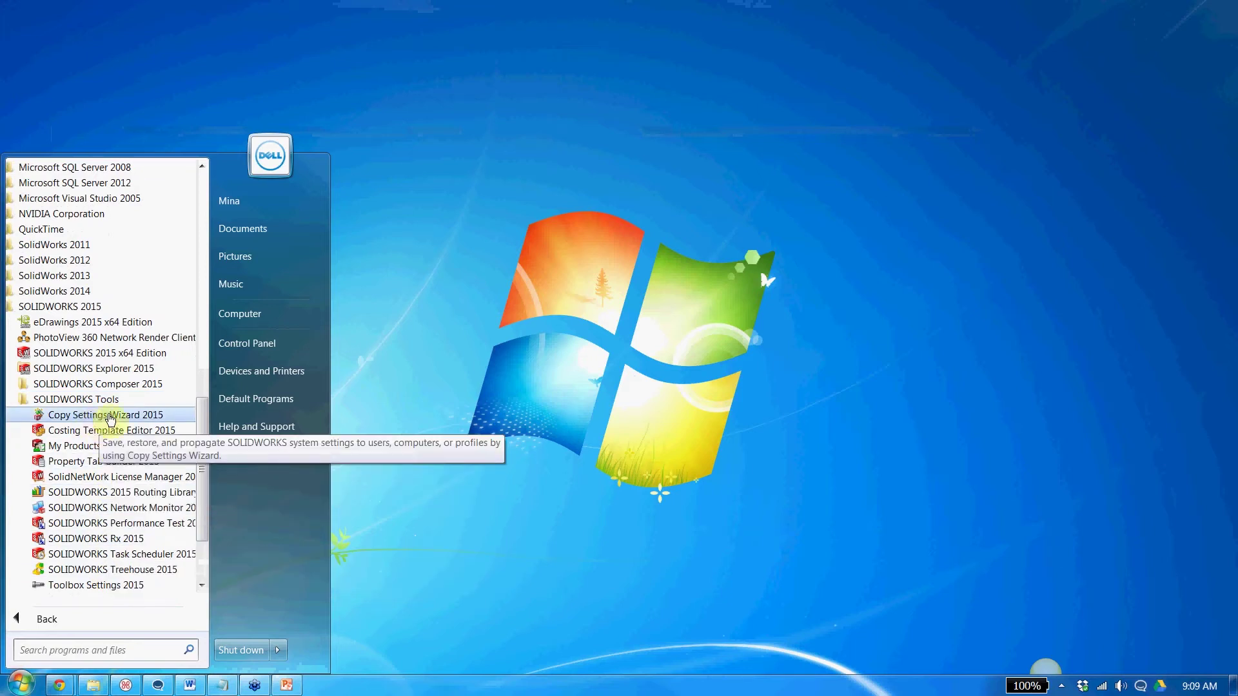
click(138, 418)
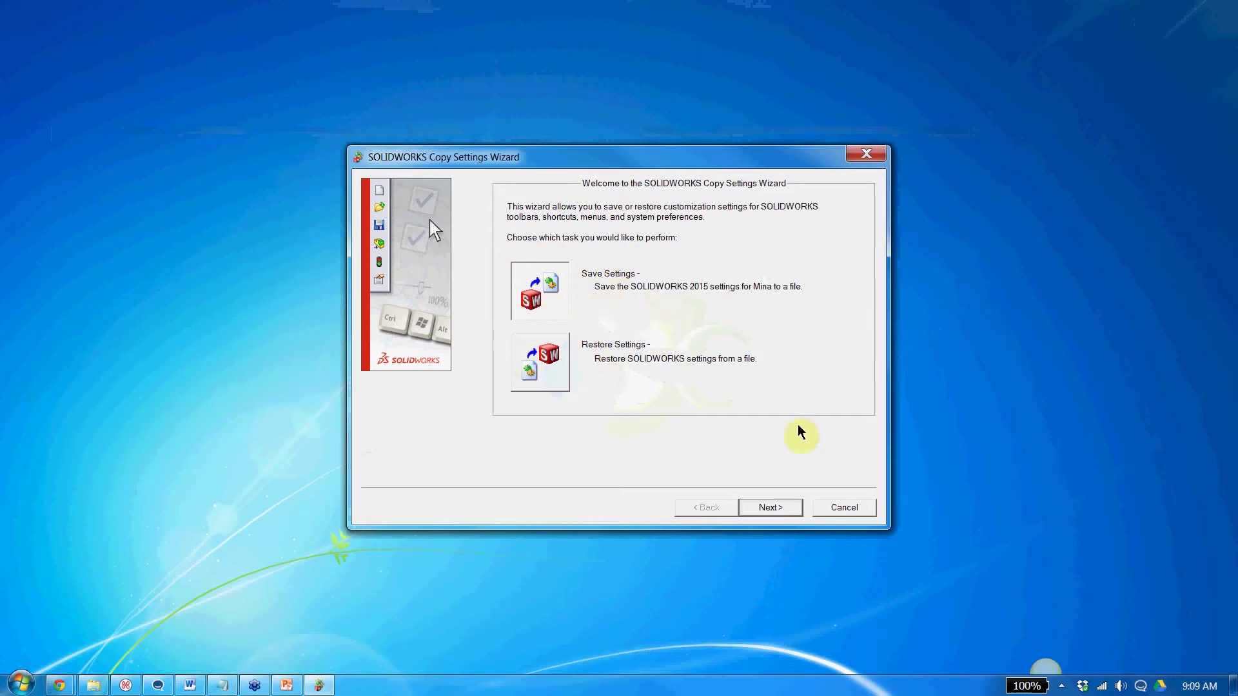
Step: Choose Save Settings and target swSettings.sldreg inside a new C:\Settings folder
click(776, 507)
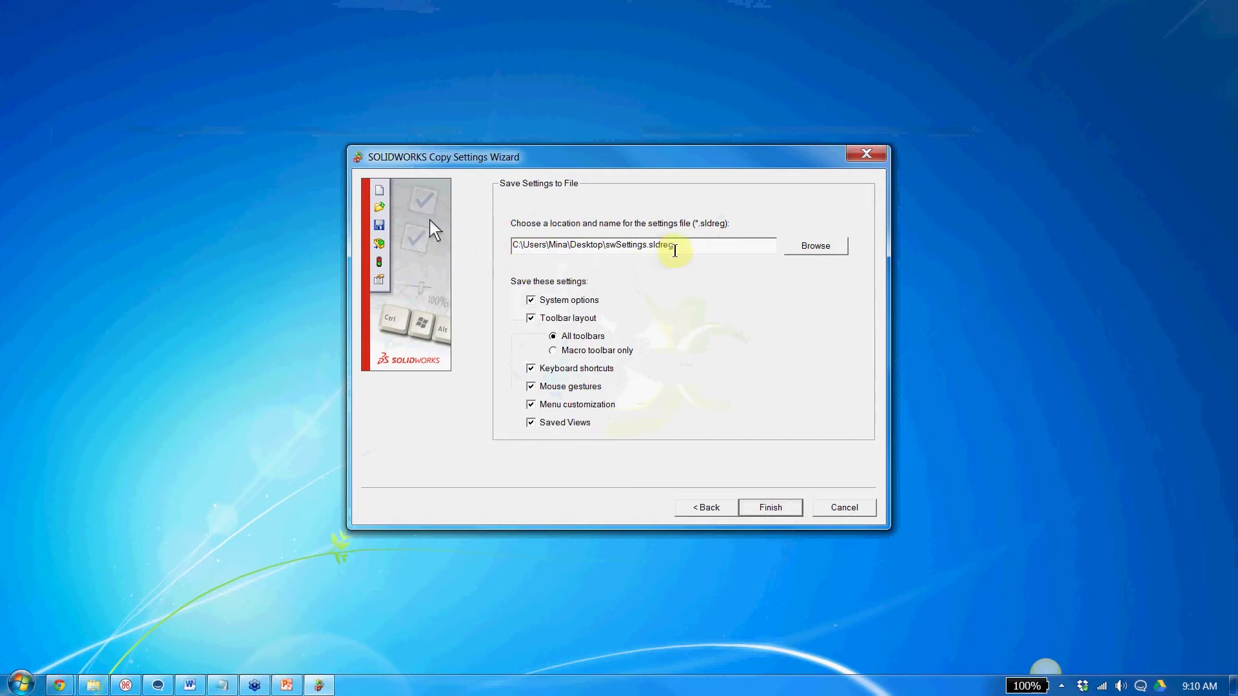
click(816, 246)
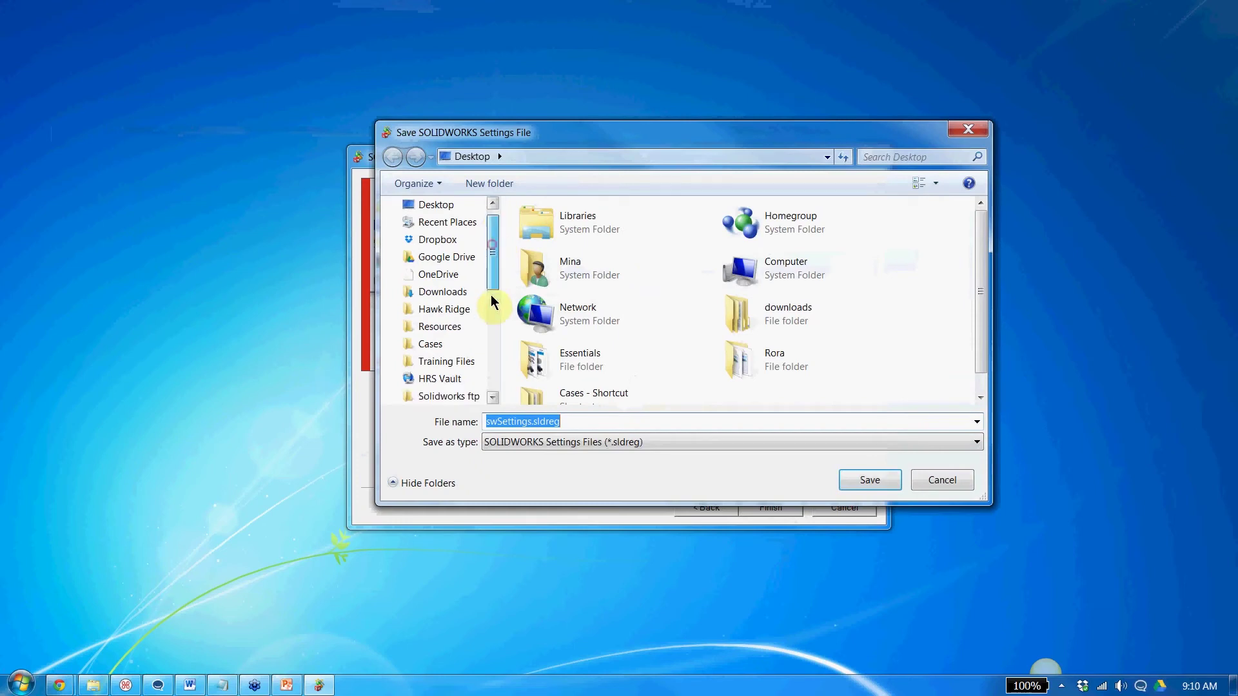
click(490, 295)
click(452, 344)
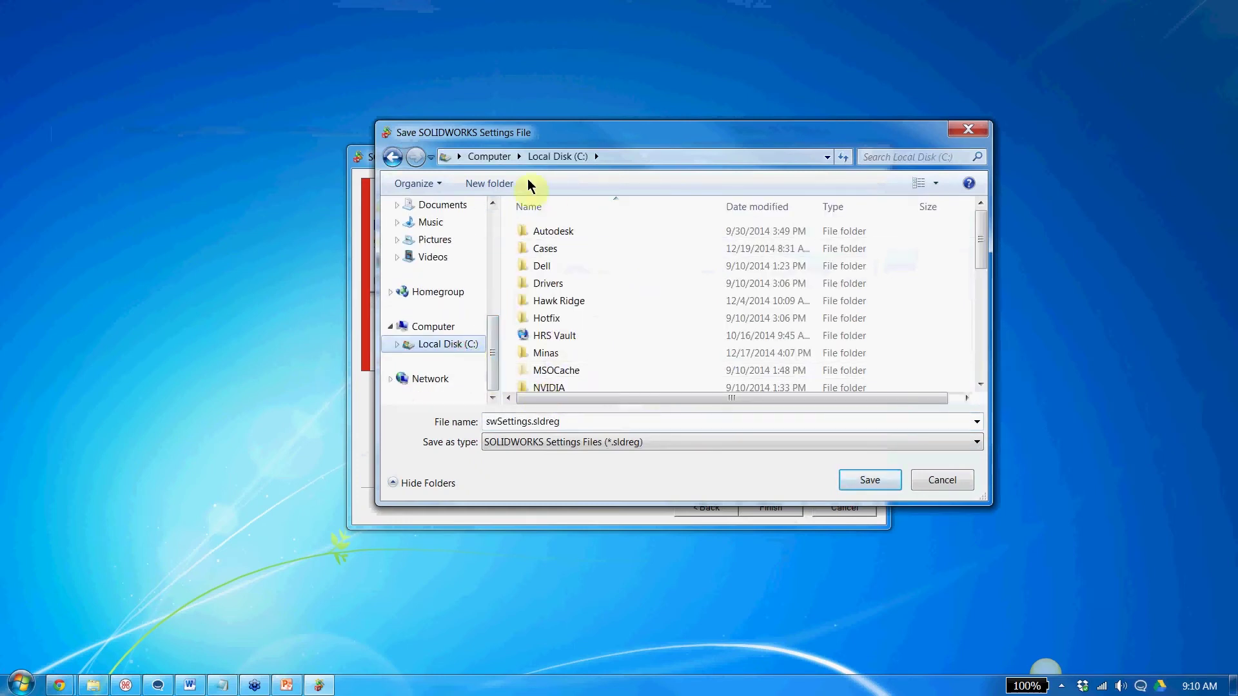
click(493, 184)
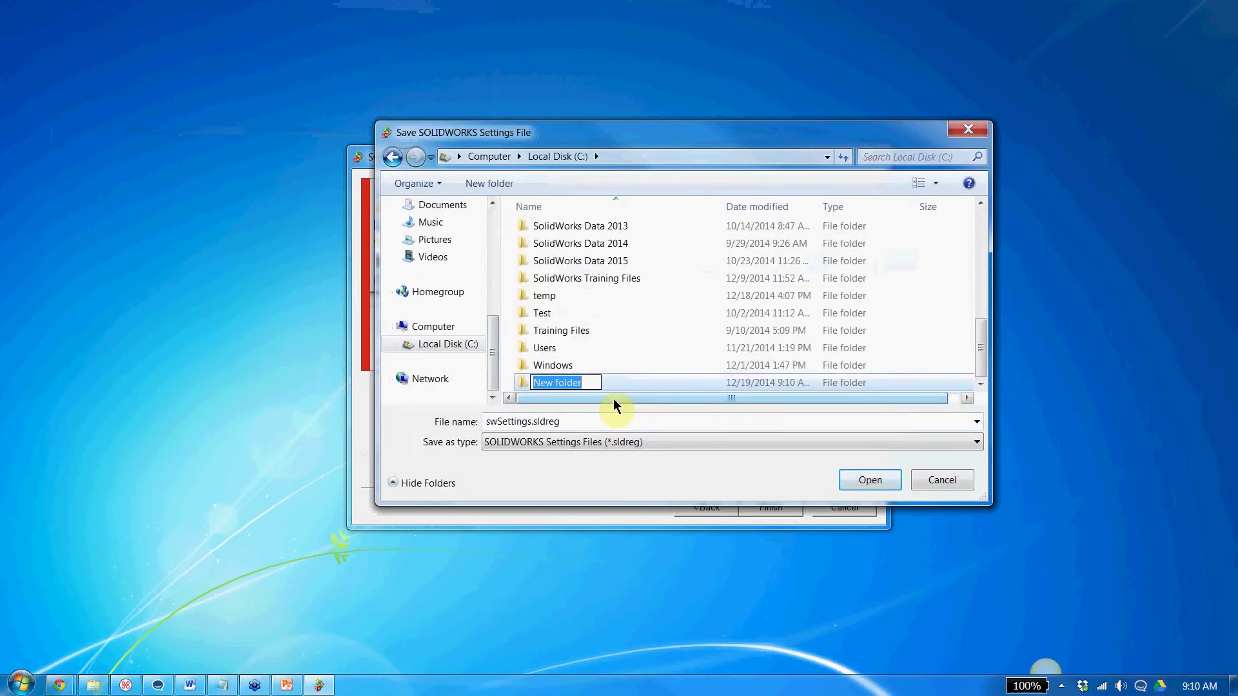
text(Settings)
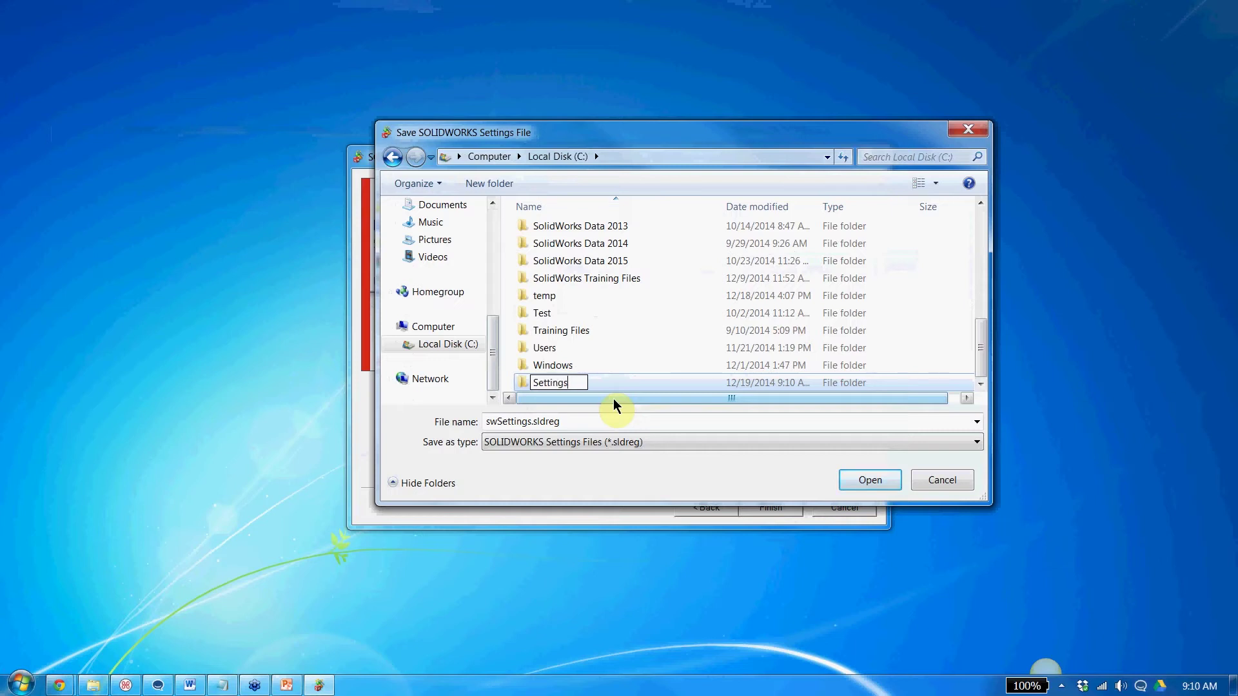
click(602, 382)
double_click(602, 382)
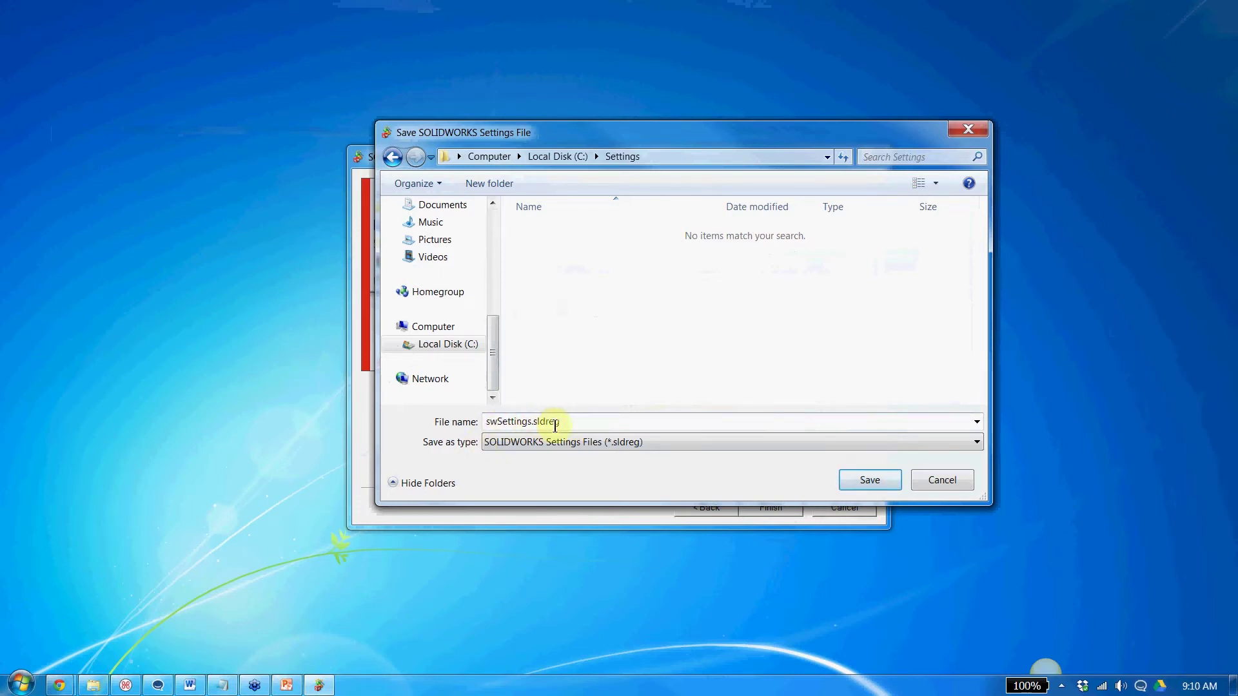
click(861, 481)
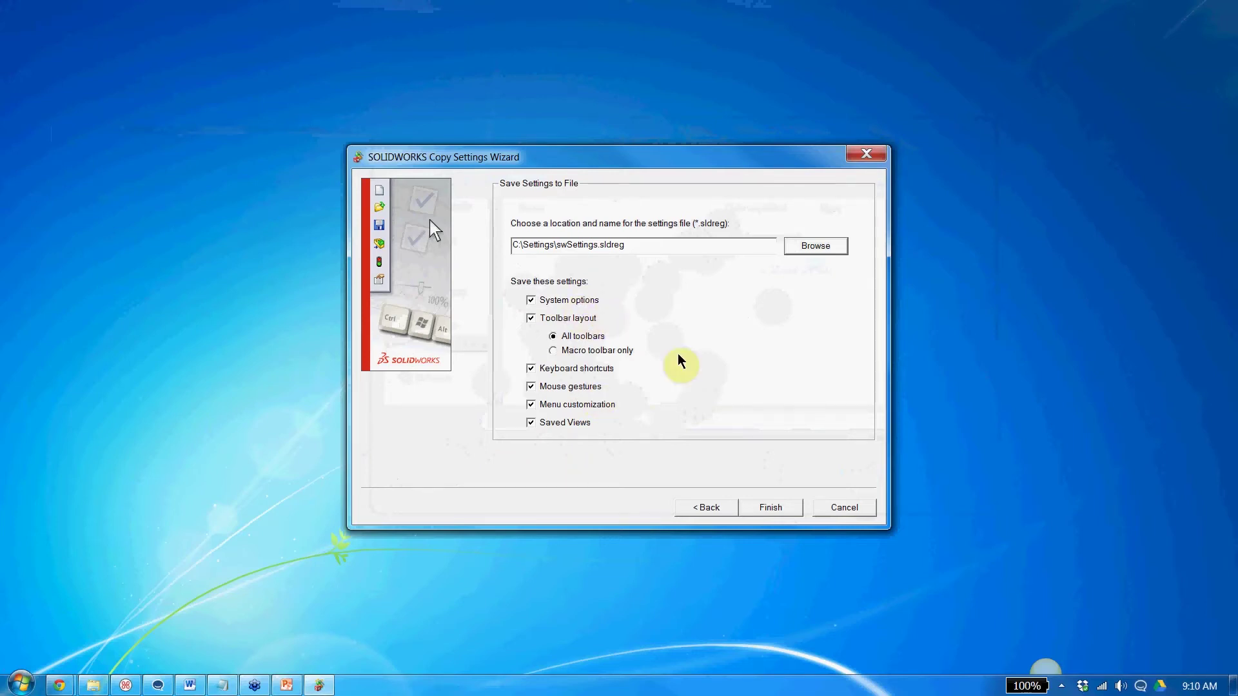
Step: Finish writing the settings to C:\Settings\swSettings.sldreg and confirm the message
click(767, 509)
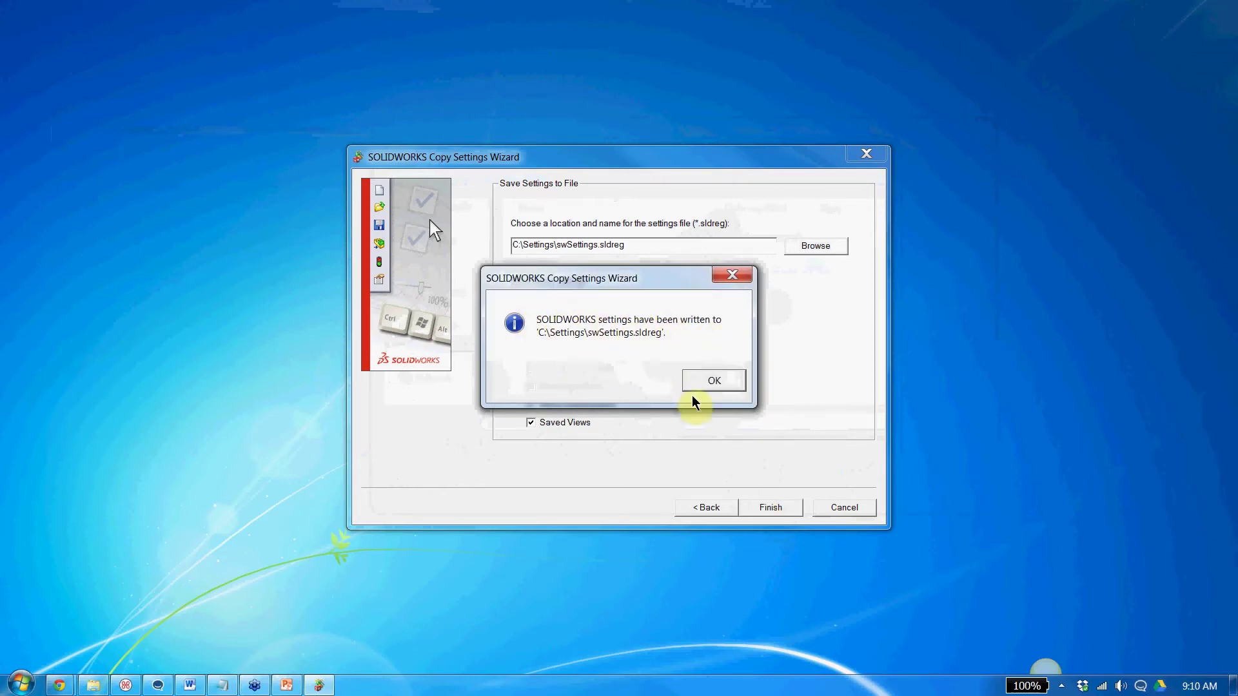
click(713, 386)
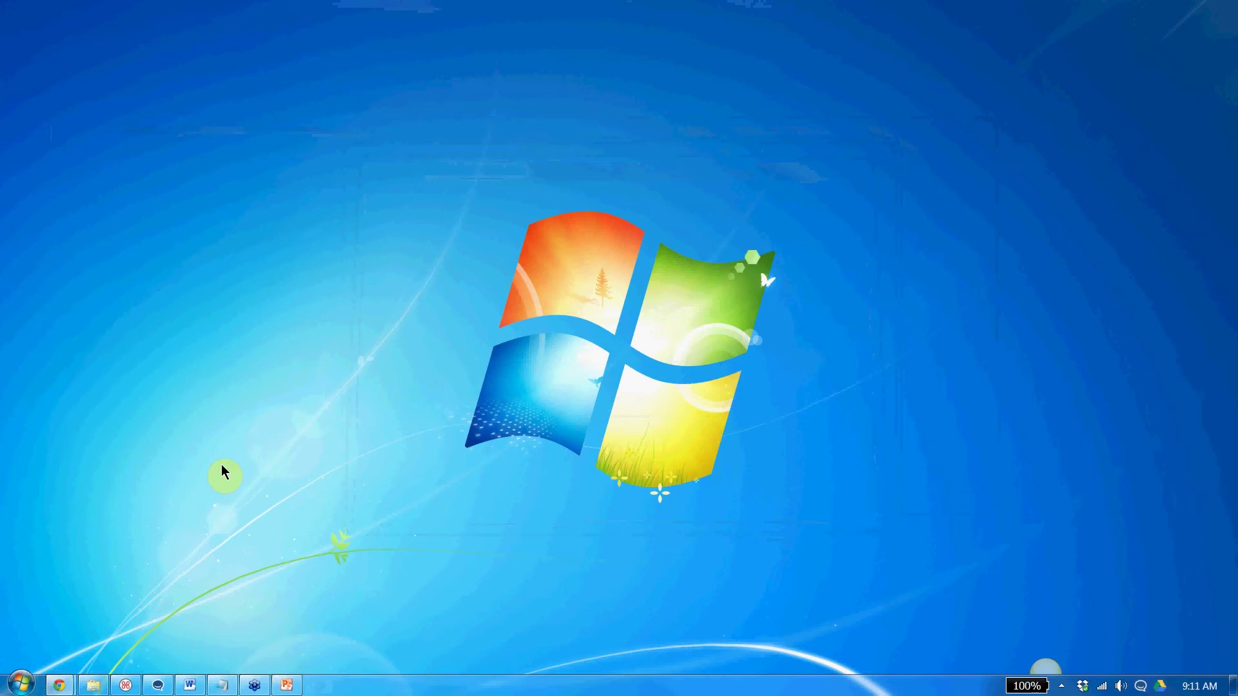
Step: Reopen Copy Settings Wizard 2015 from the Start menu and advance to restoring from a file
click(22, 683)
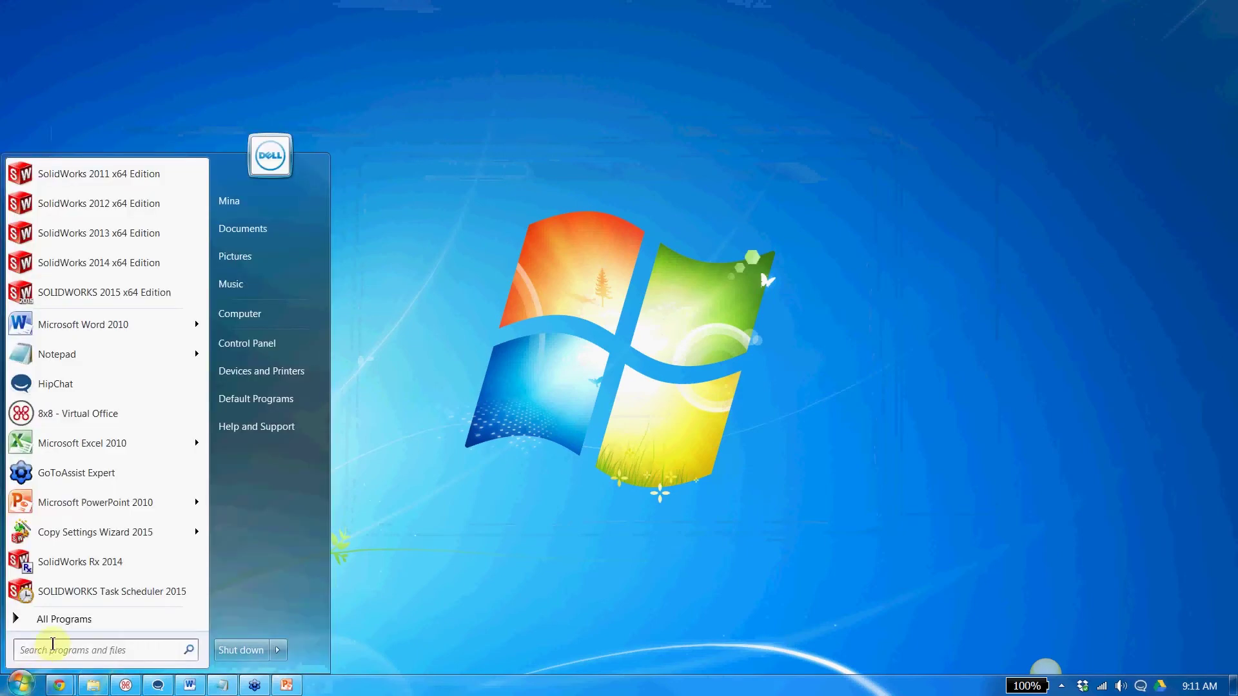
click(62, 624)
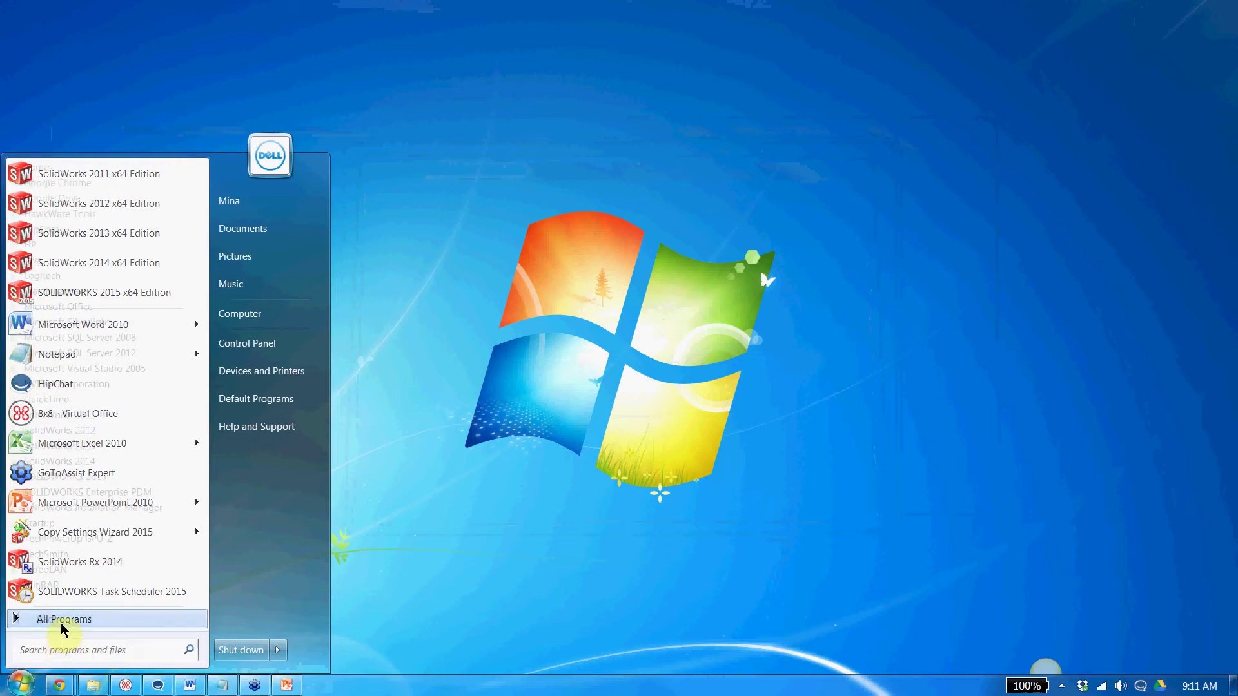
click(96, 476)
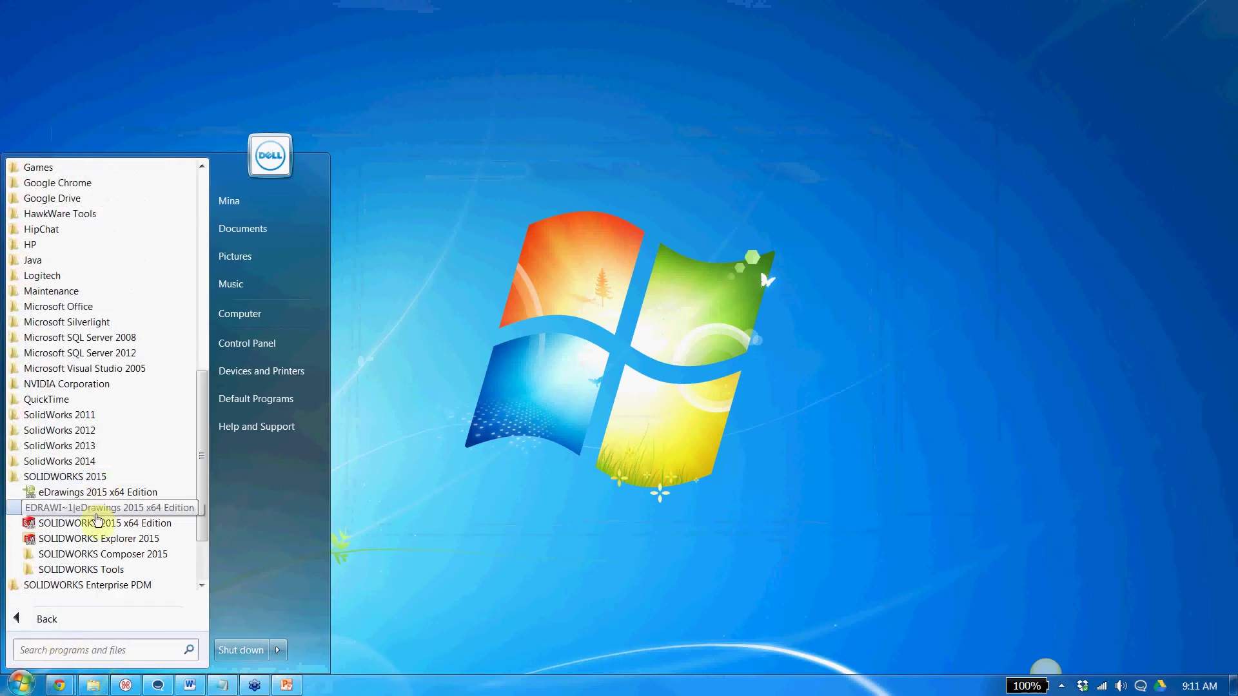
click(90, 570)
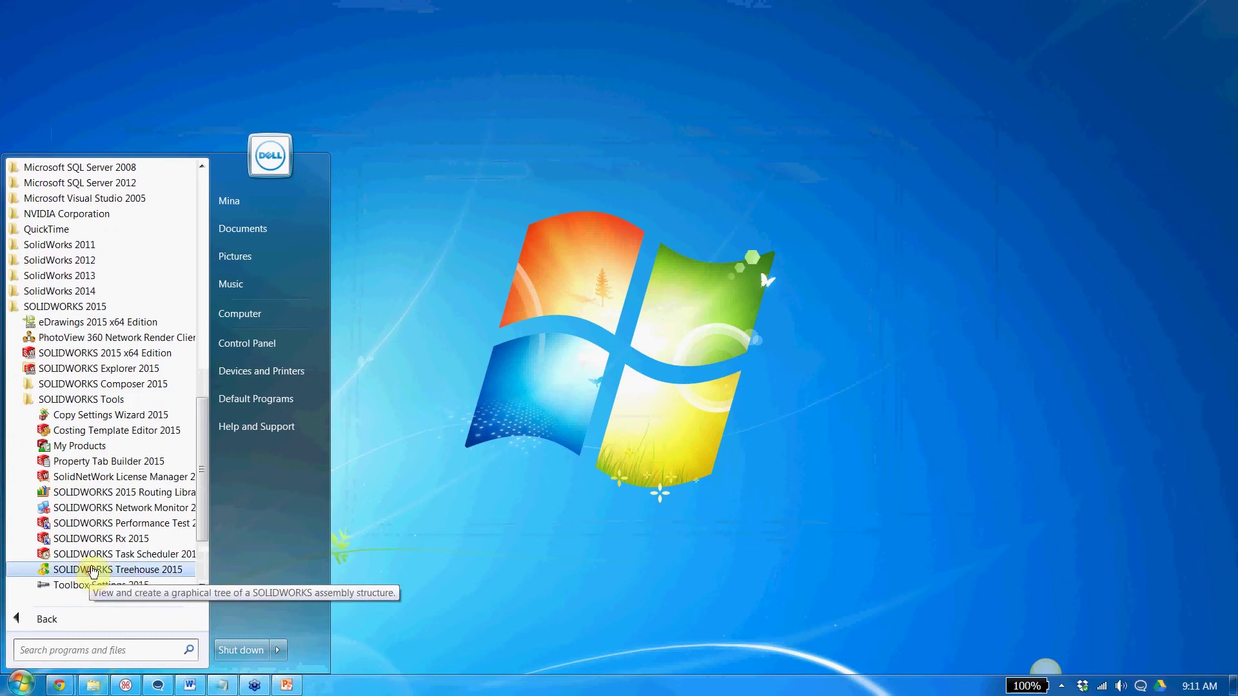
click(107, 415)
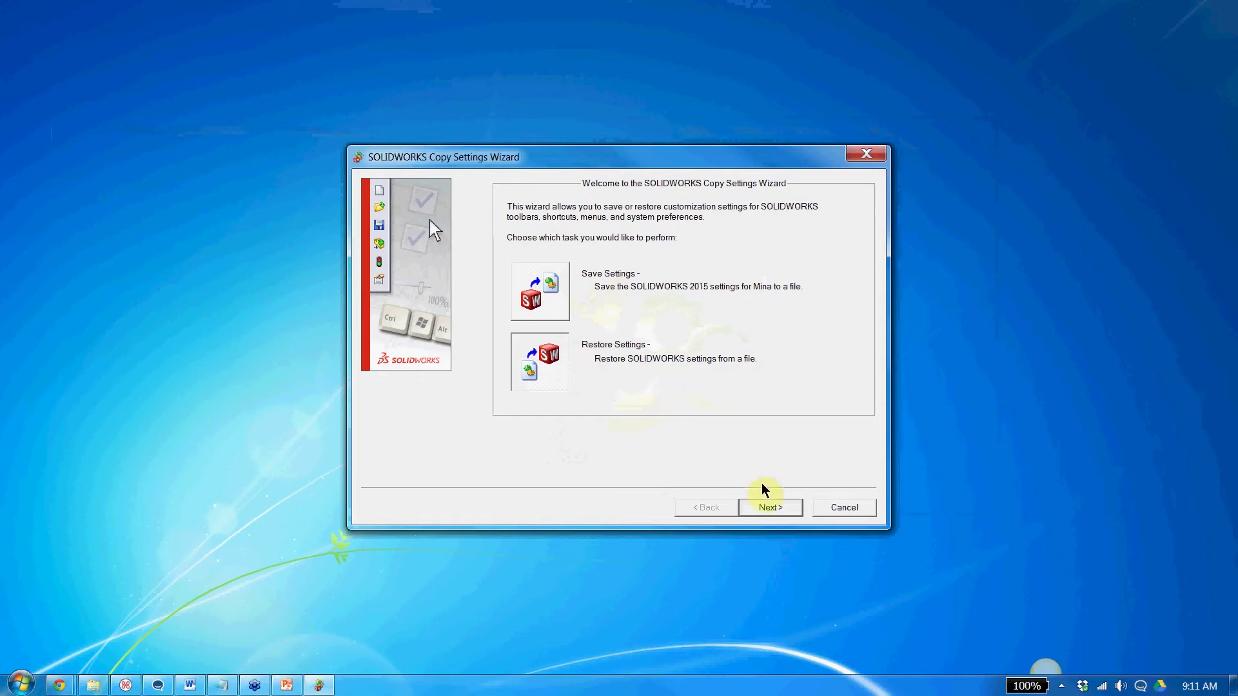
click(766, 508)
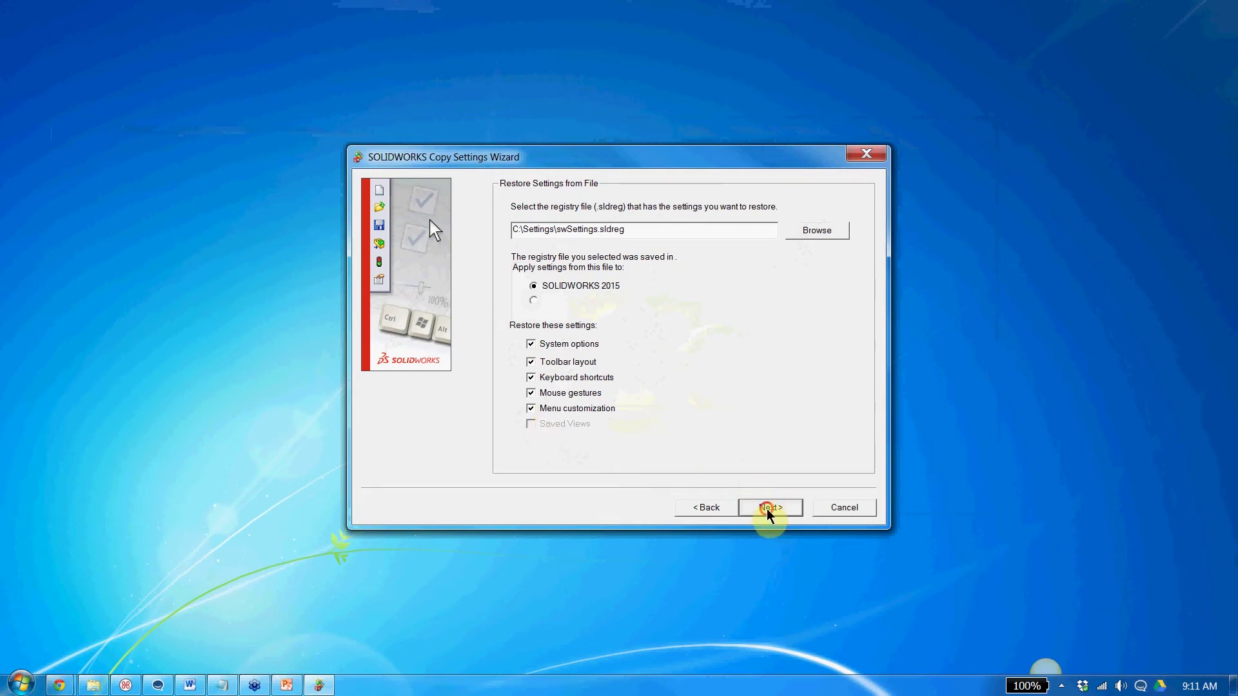
Step: Keep C:\Settings\swSettings.sldreg with all categories and continue to the destination page
click(767, 509)
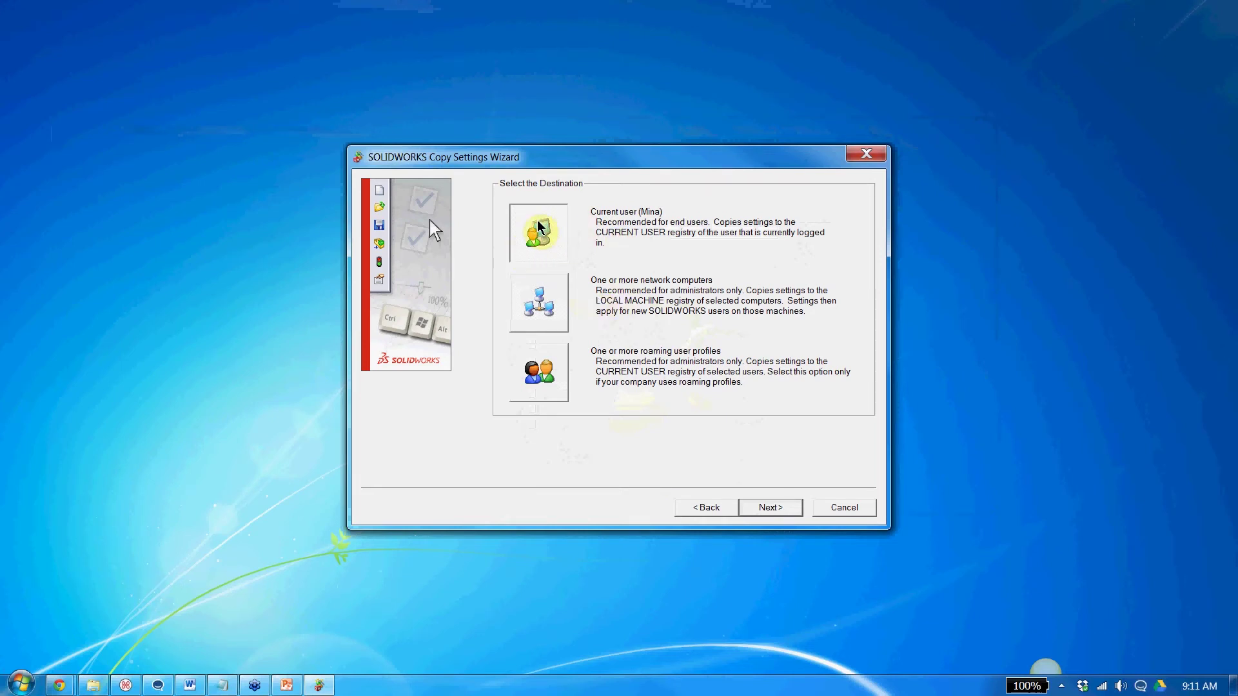
Step: Restore the settings to the current user with a backup and confirm the success message
click(771, 509)
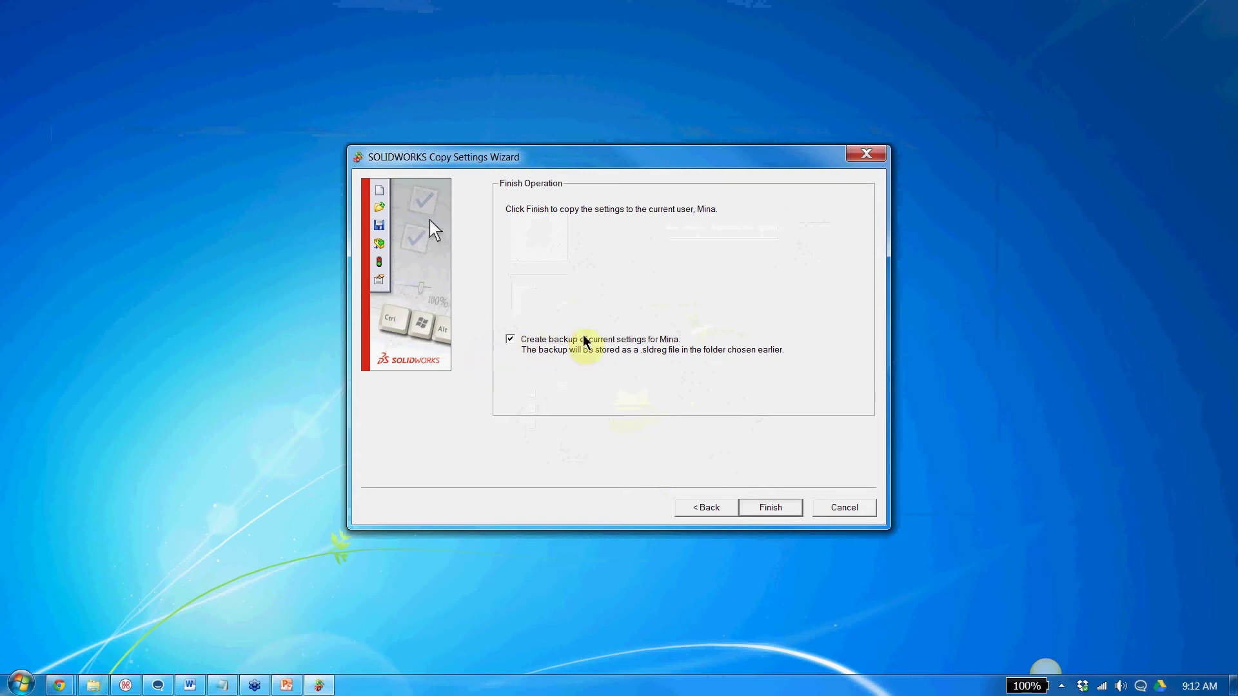
click(772, 508)
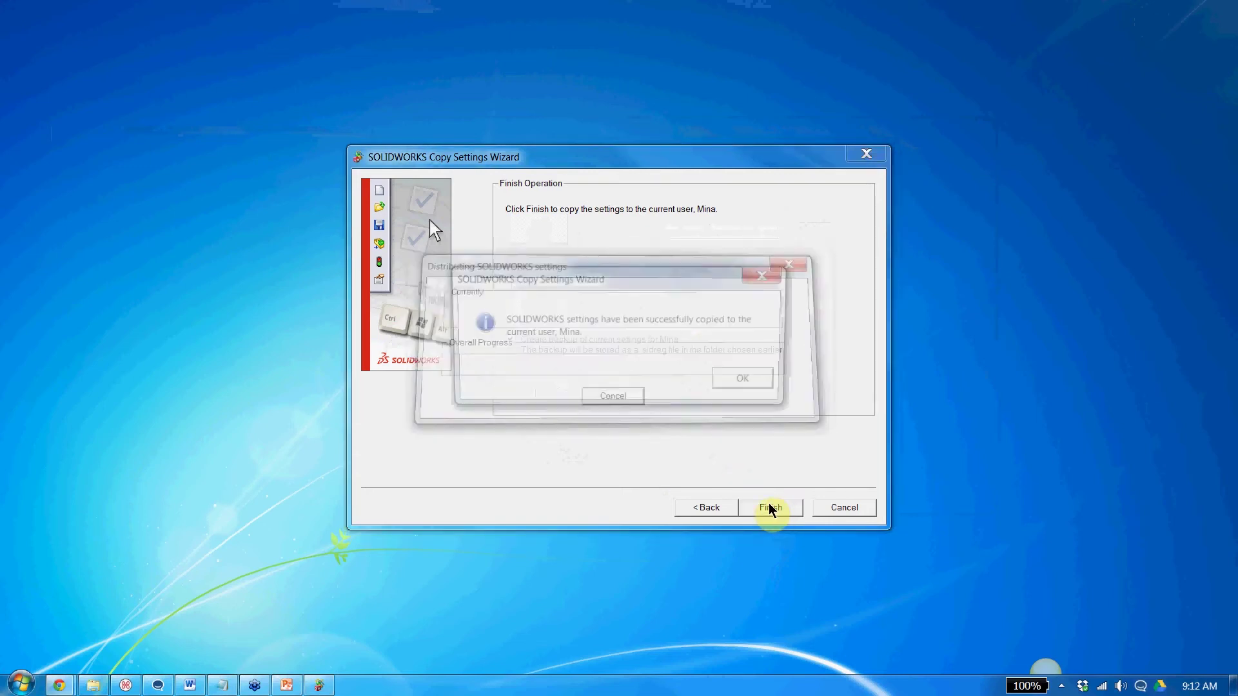
click(751, 383)
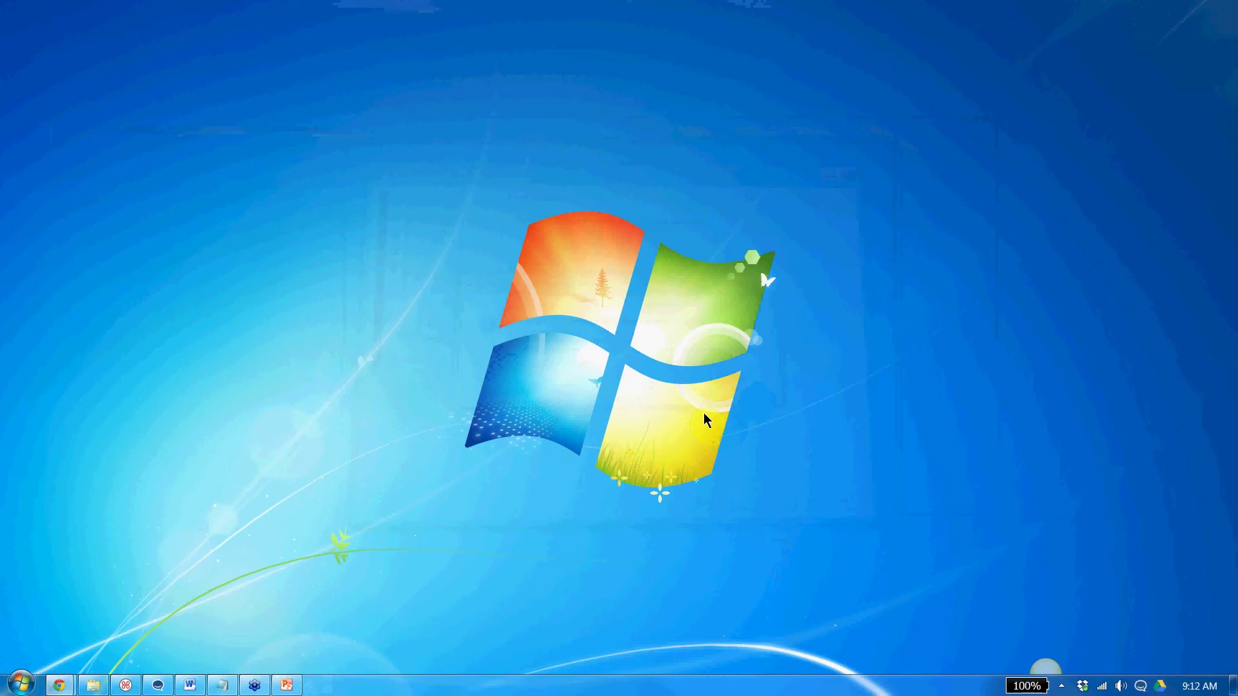
Step: Abandon the Start-menu search and launch regedit from the Run dialog instead
click(31, 676)
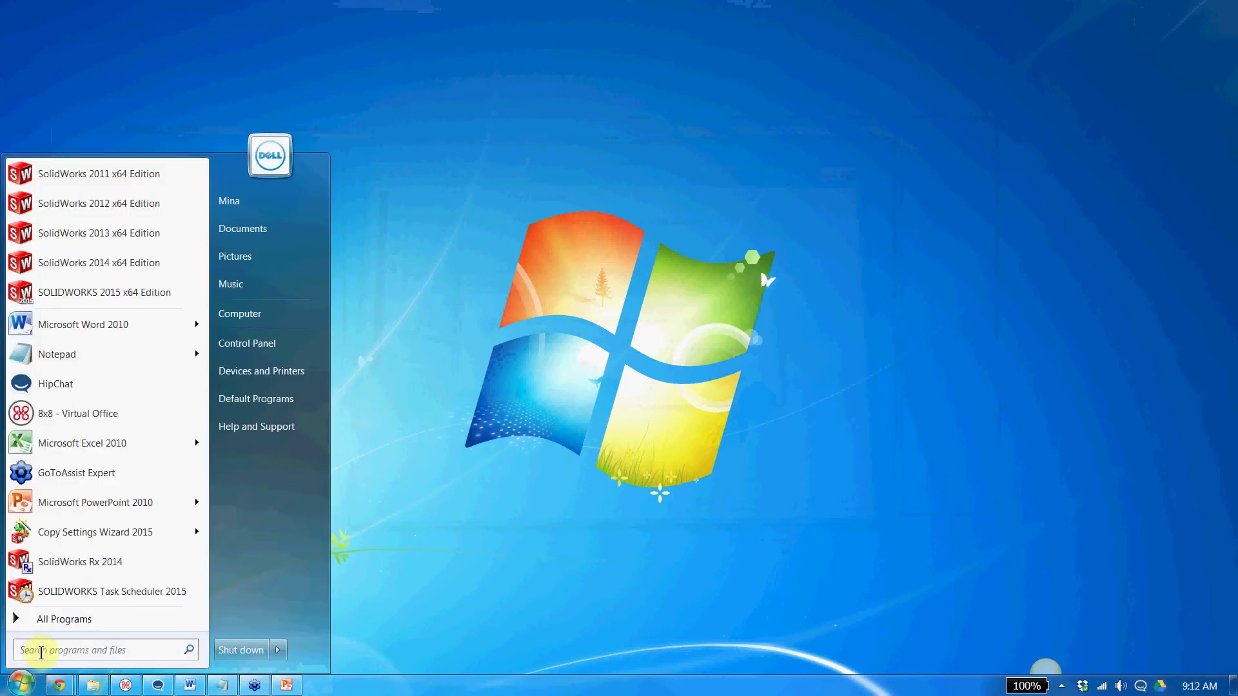
click(41, 653)
text(regec)
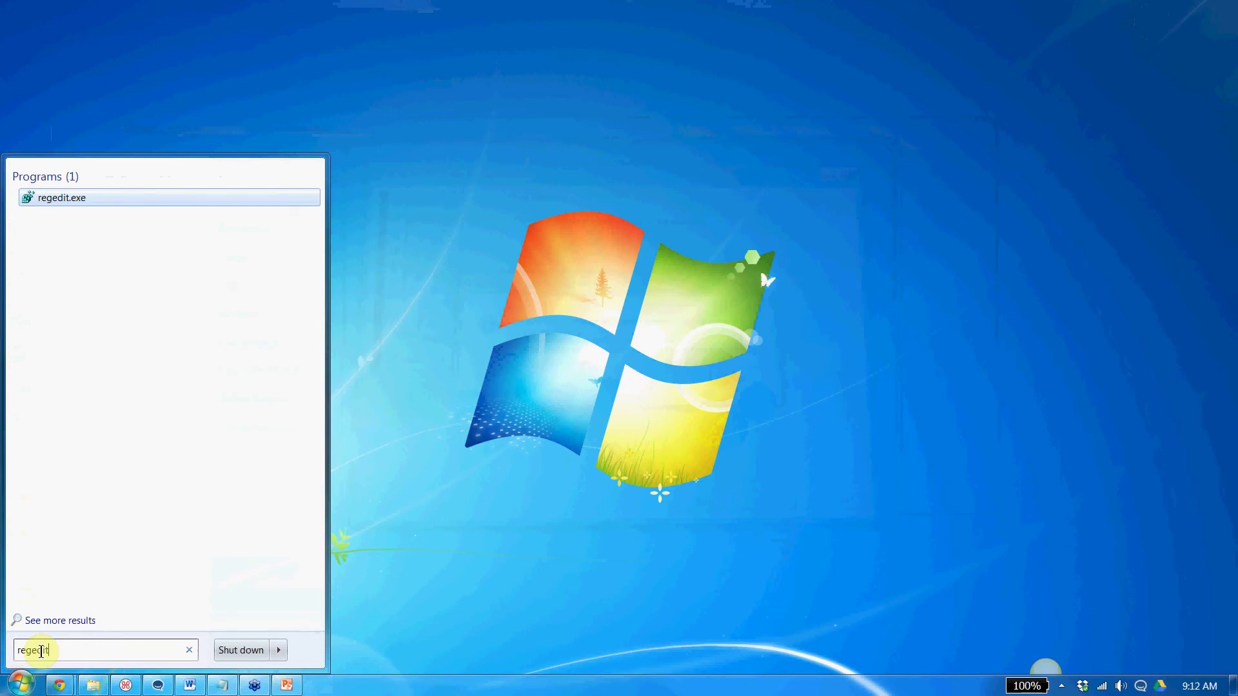
click(488, 505)
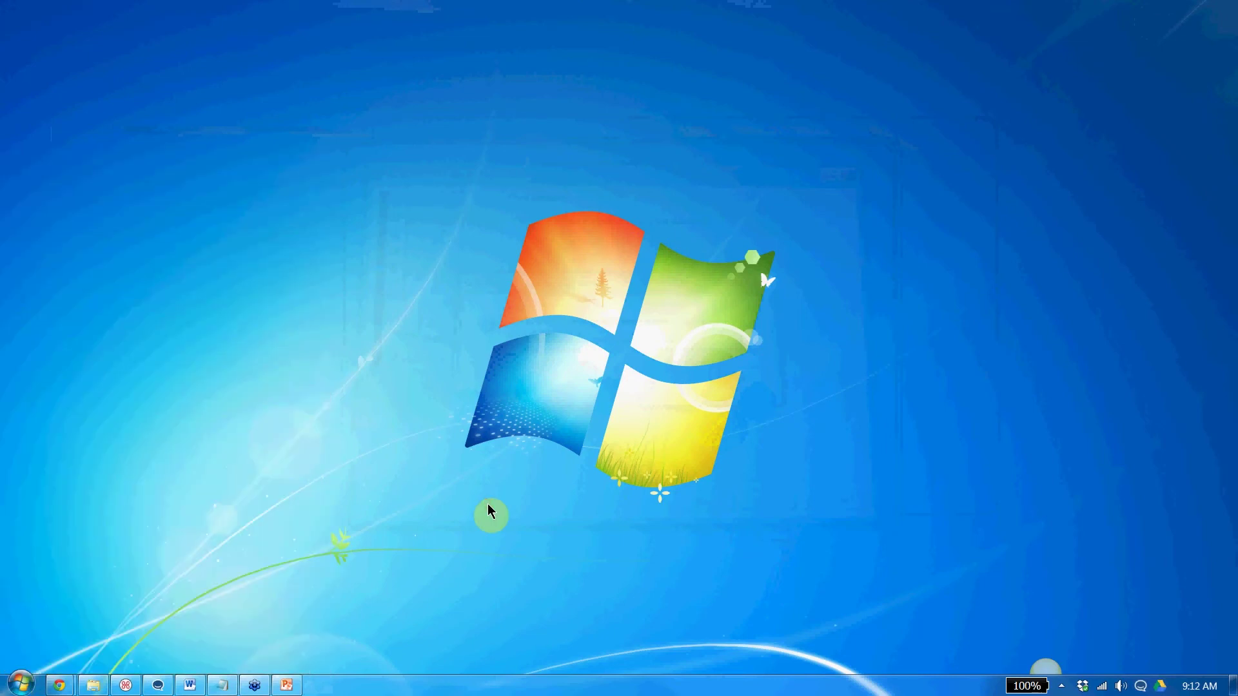
key(super+r)
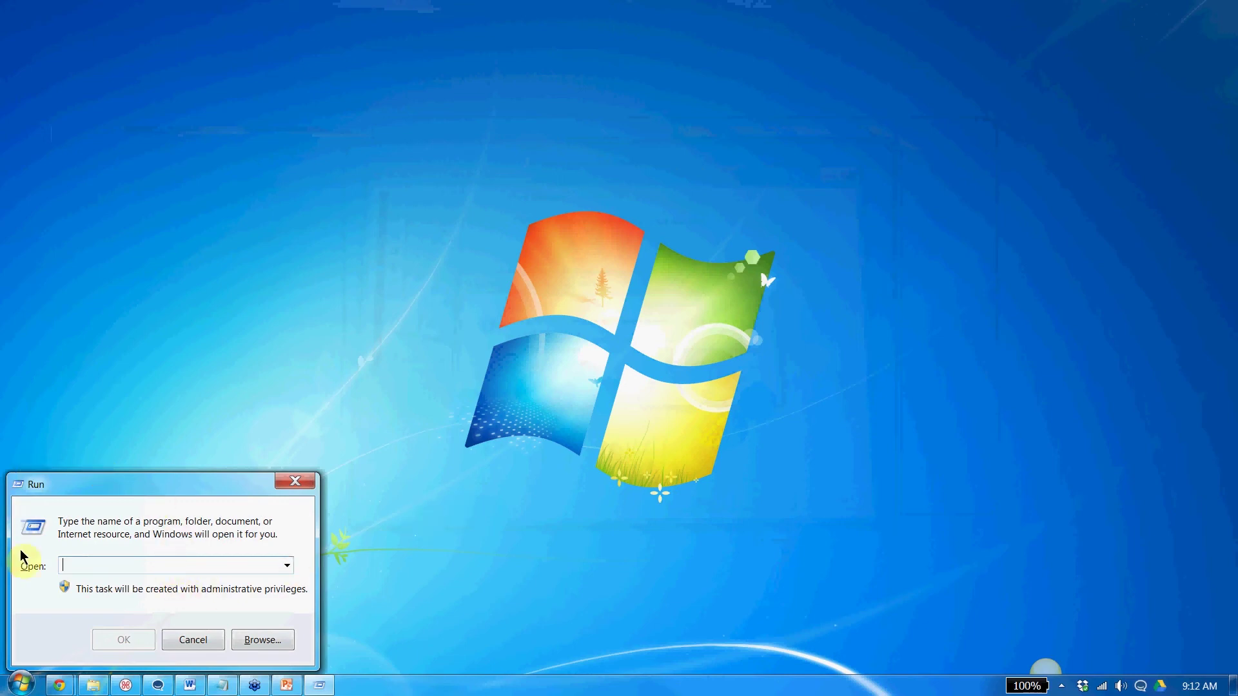
click(158, 564)
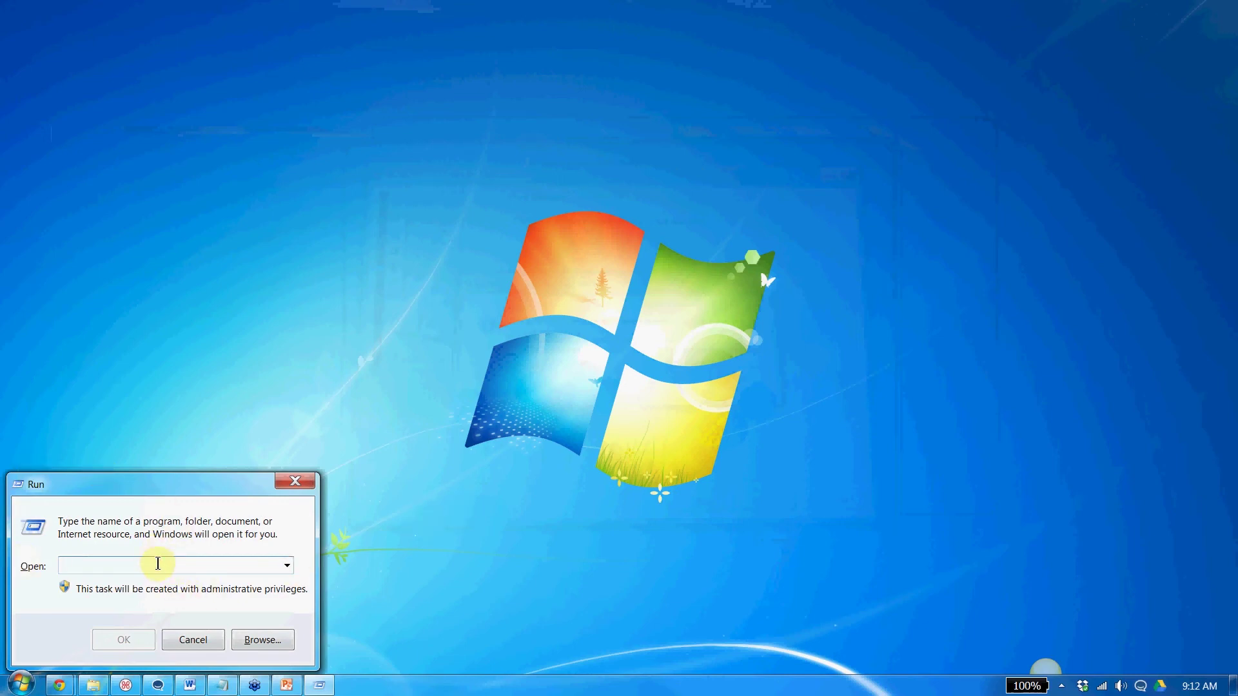
text(regedit)
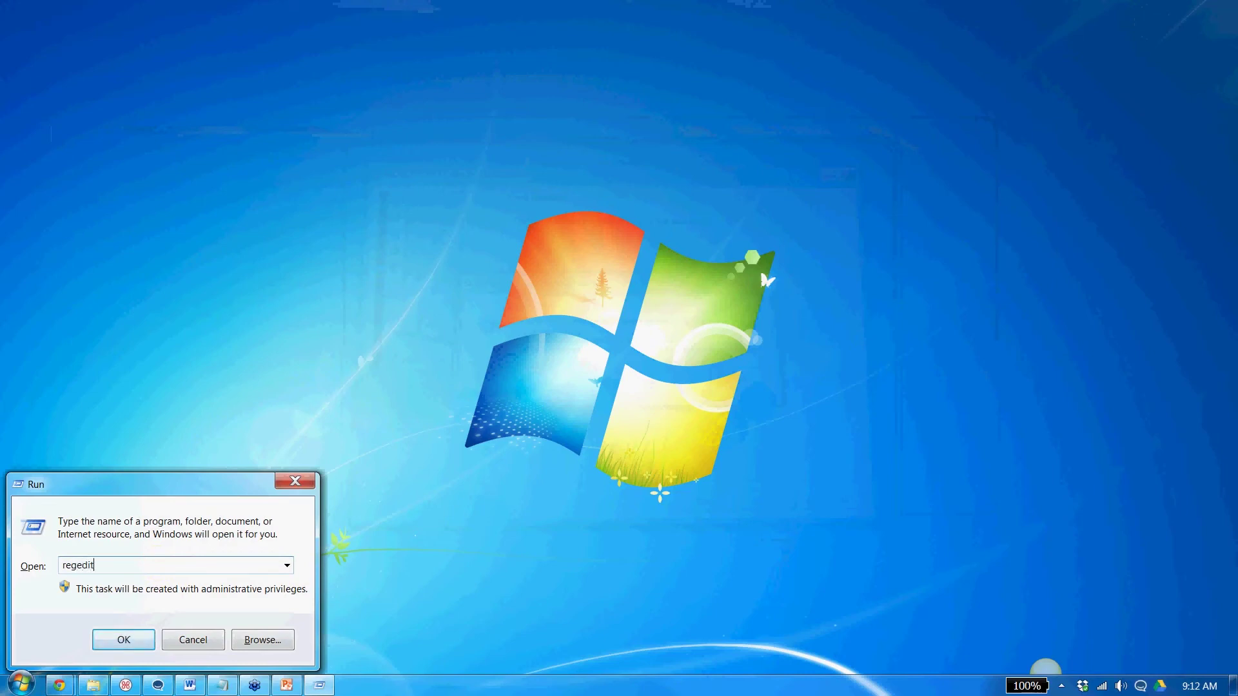
key(Return)
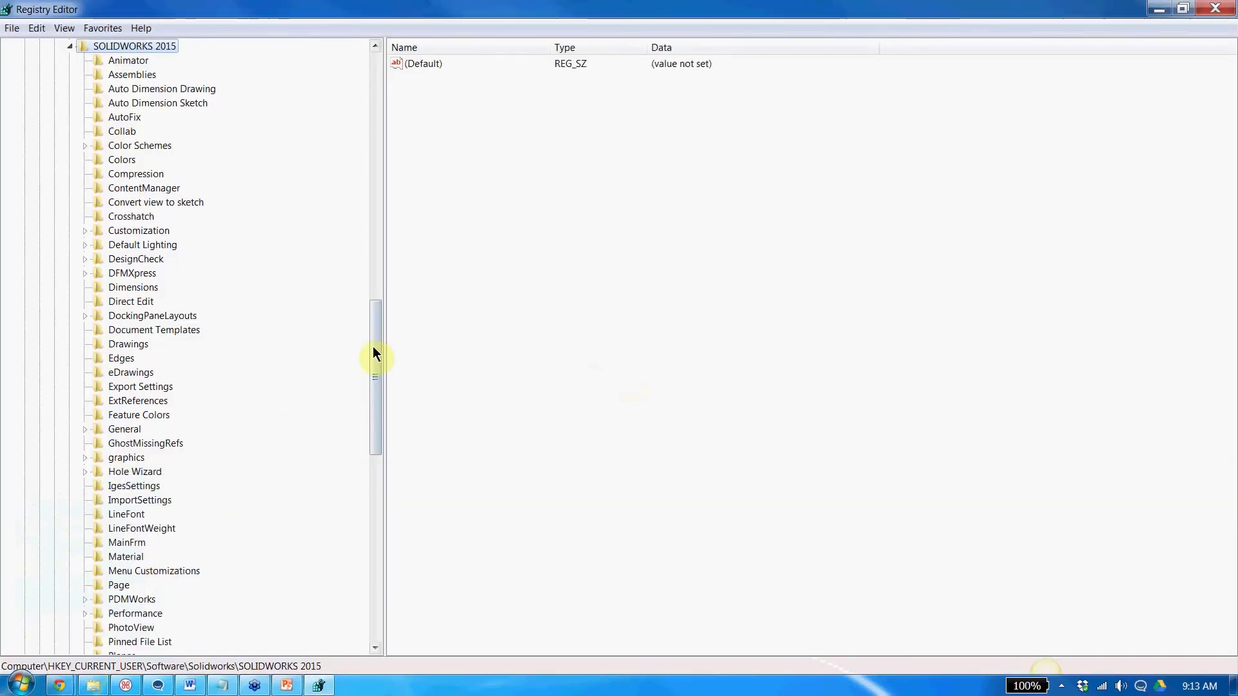
Step: Re-expand HKEY_CURRENT_USER\Software, fold SOLIDWORKS 2015, and select the Solidworks key
drag(373, 346, 378, 47)
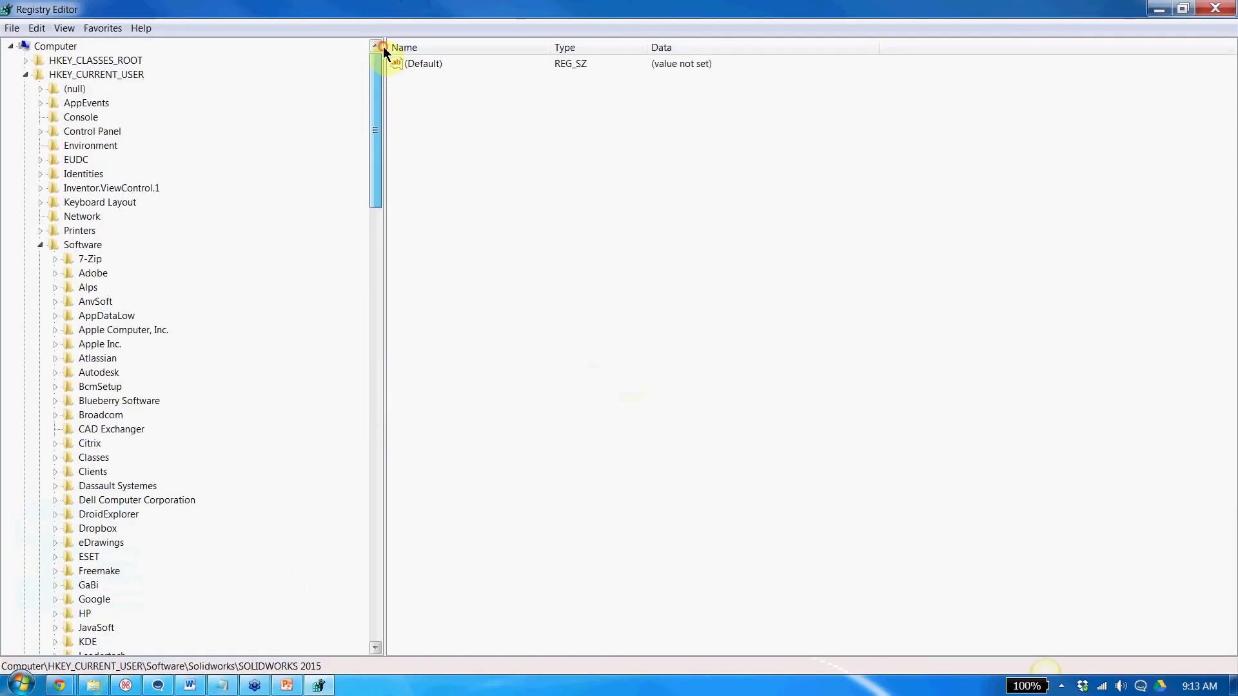
click(43, 245)
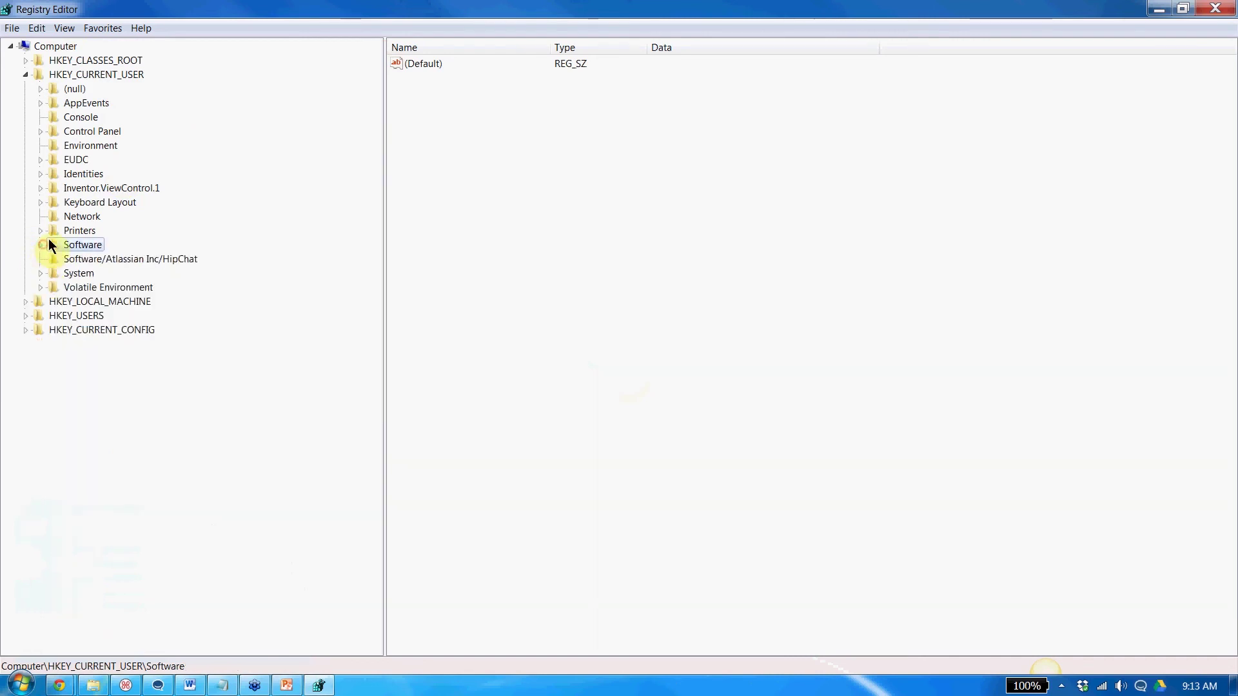
click(26, 75)
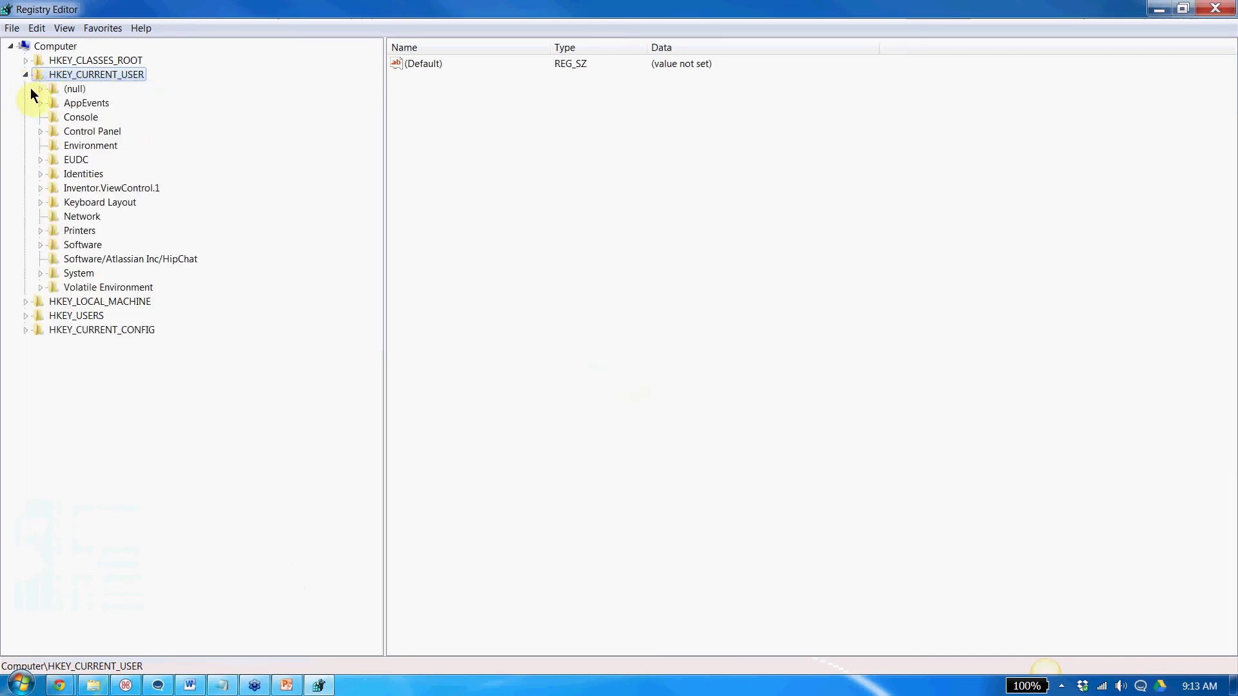
click(40, 246)
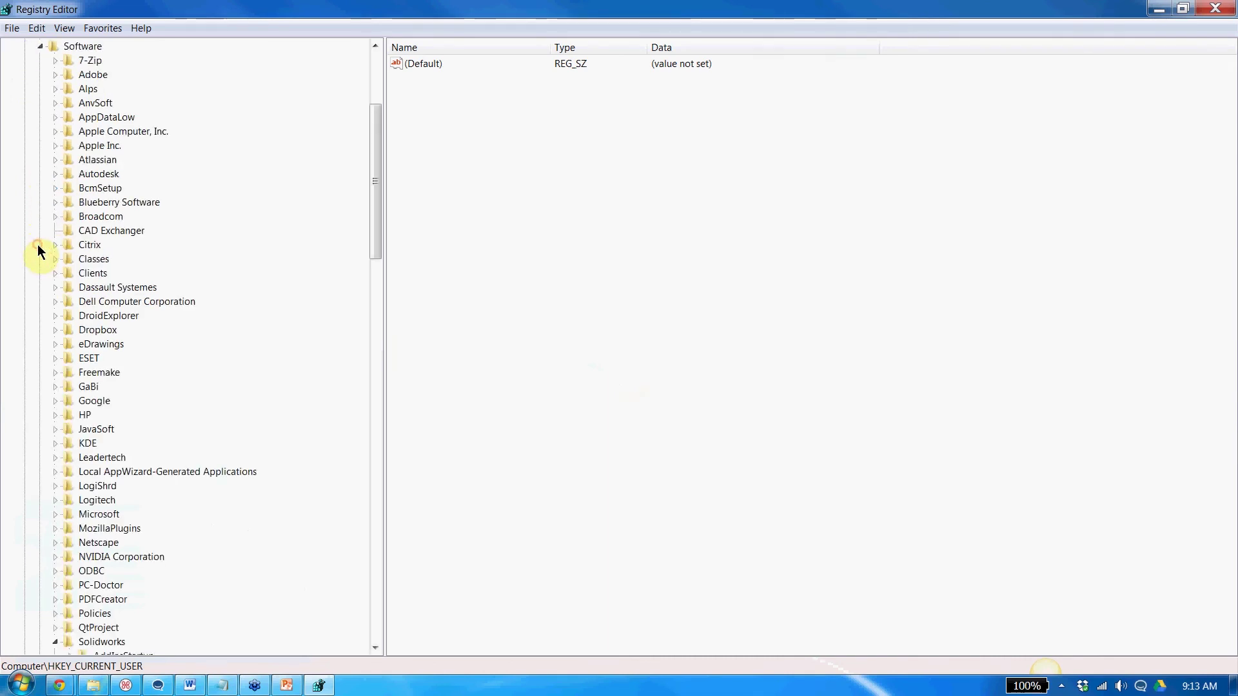
drag(370, 129, 365, 208)
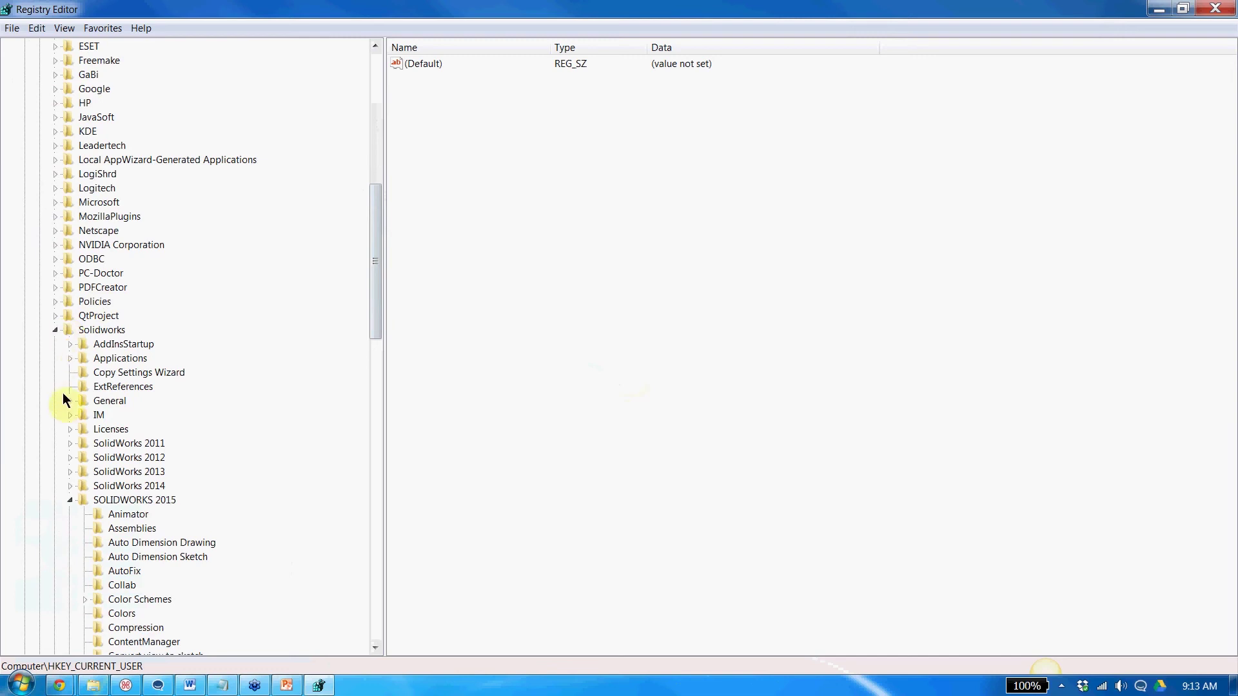
click(70, 501)
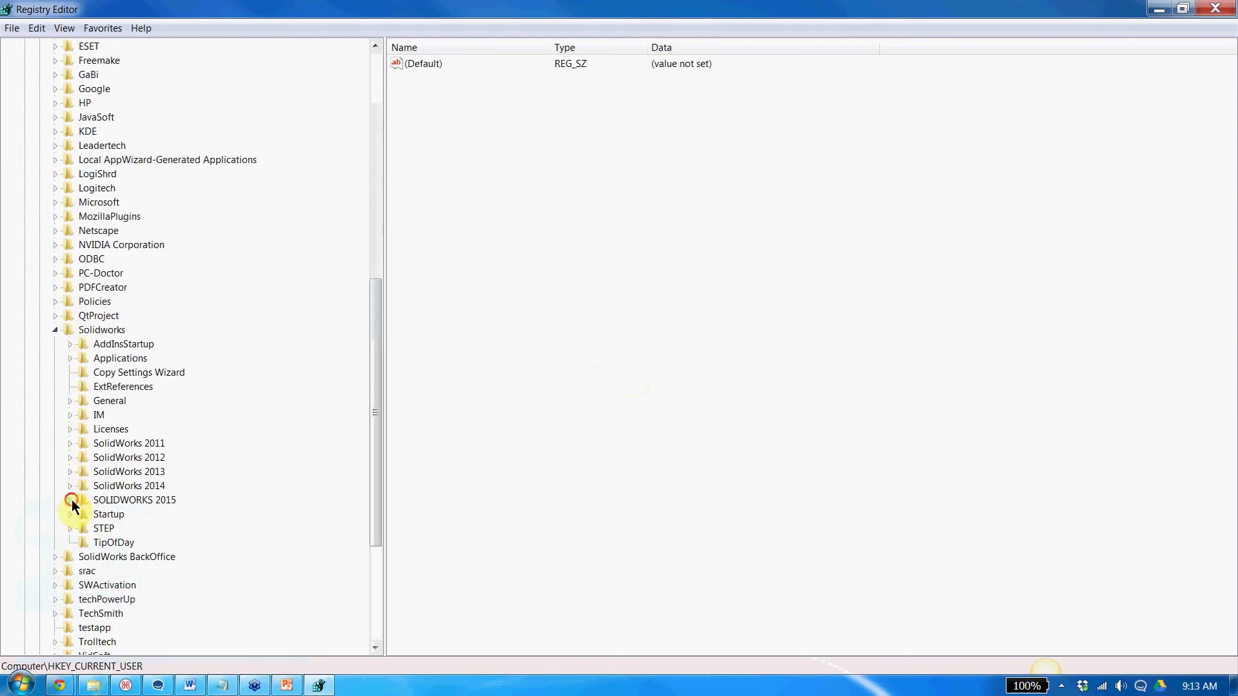
click(99, 331)
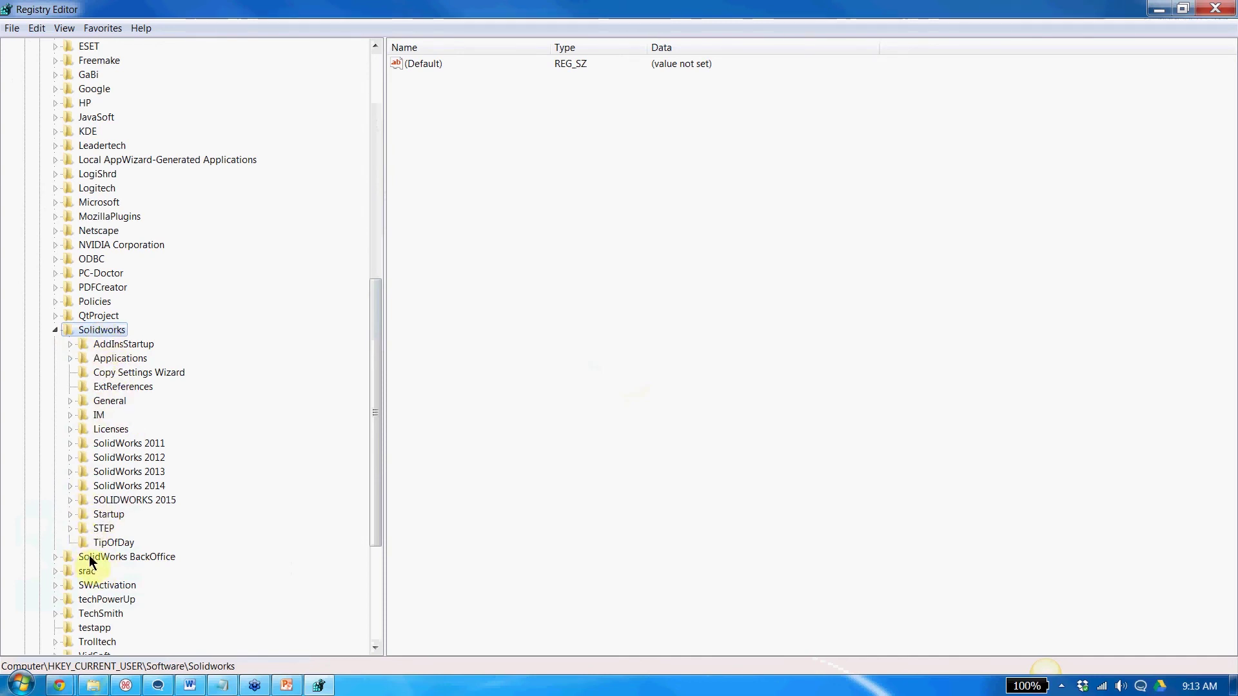
Step: Append '-old' to the Solidworks key name, collapse it, and exit Registry Editor
right_click(98, 334)
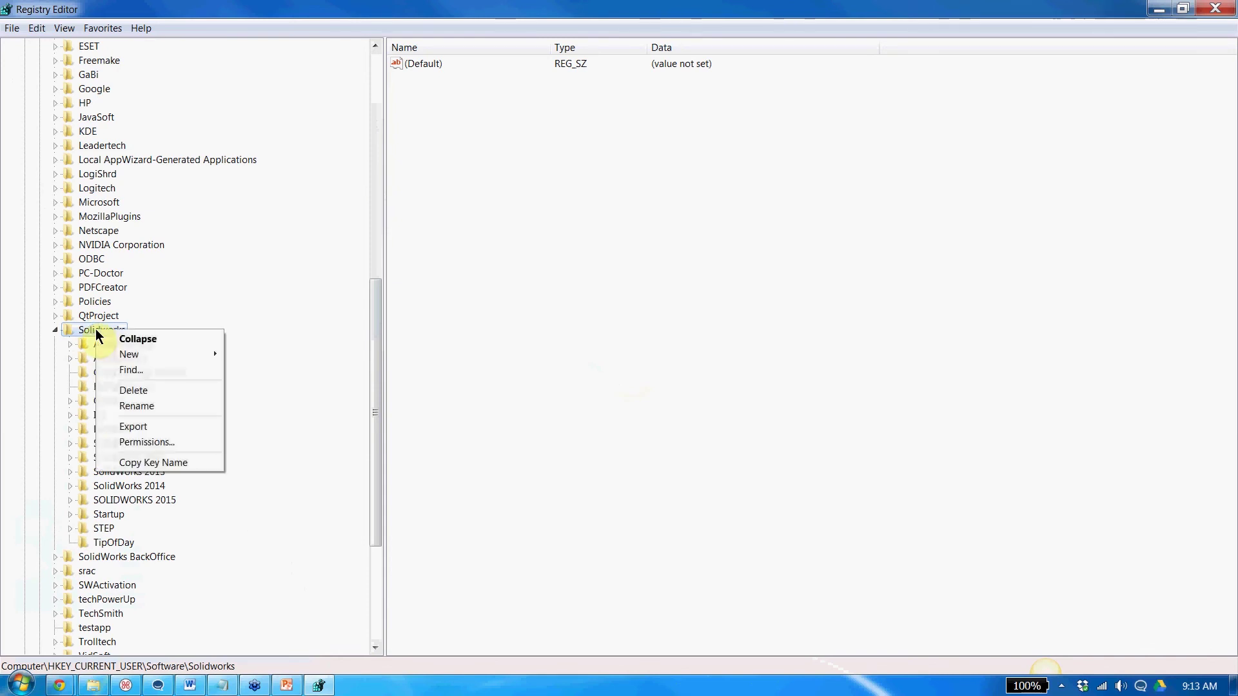
click(154, 405)
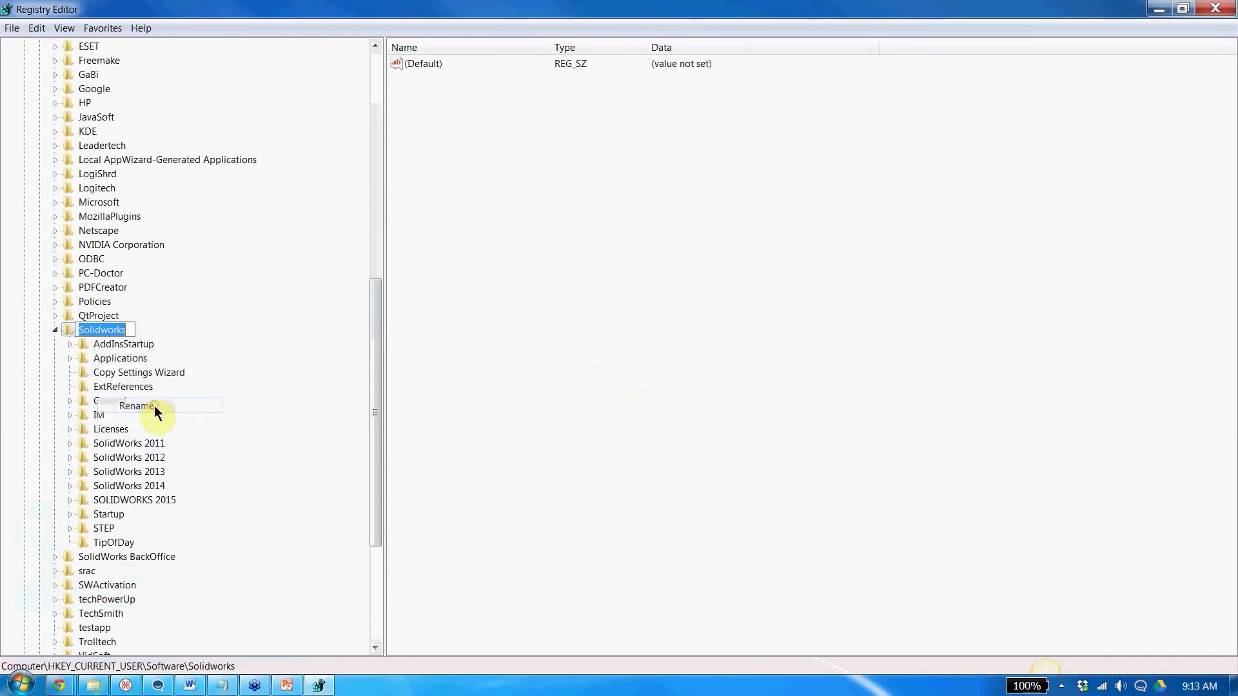
click(128, 330)
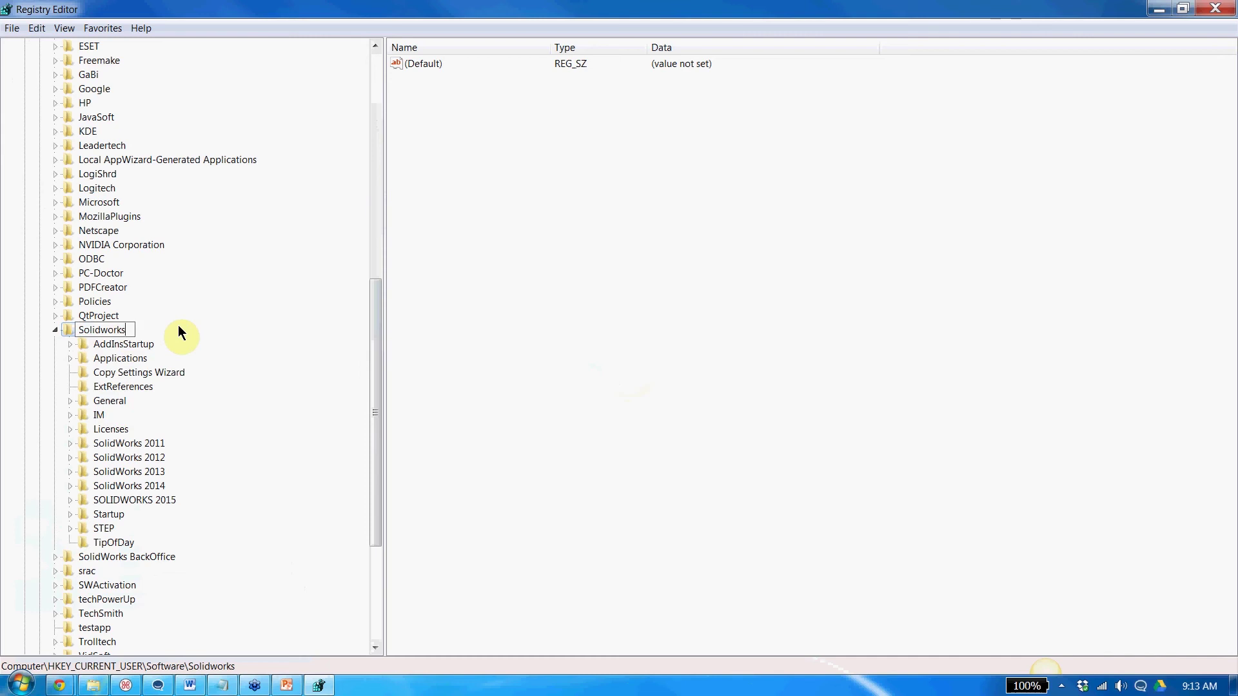
text(-old)
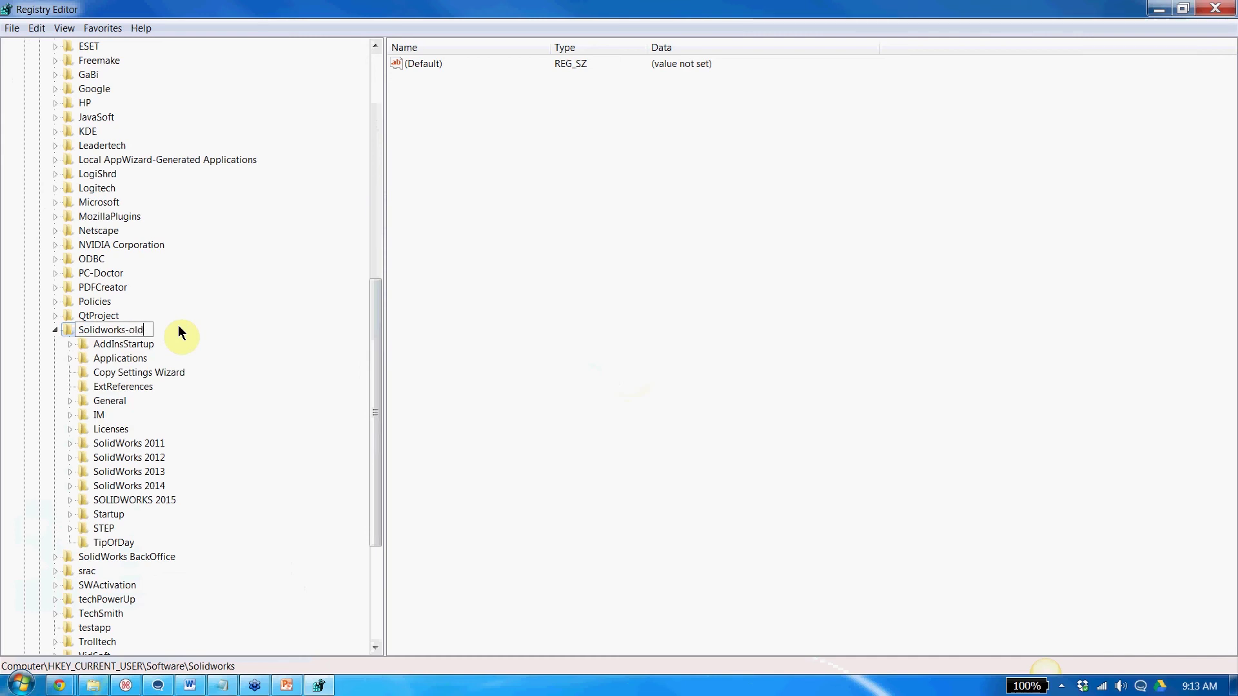
click(547, 353)
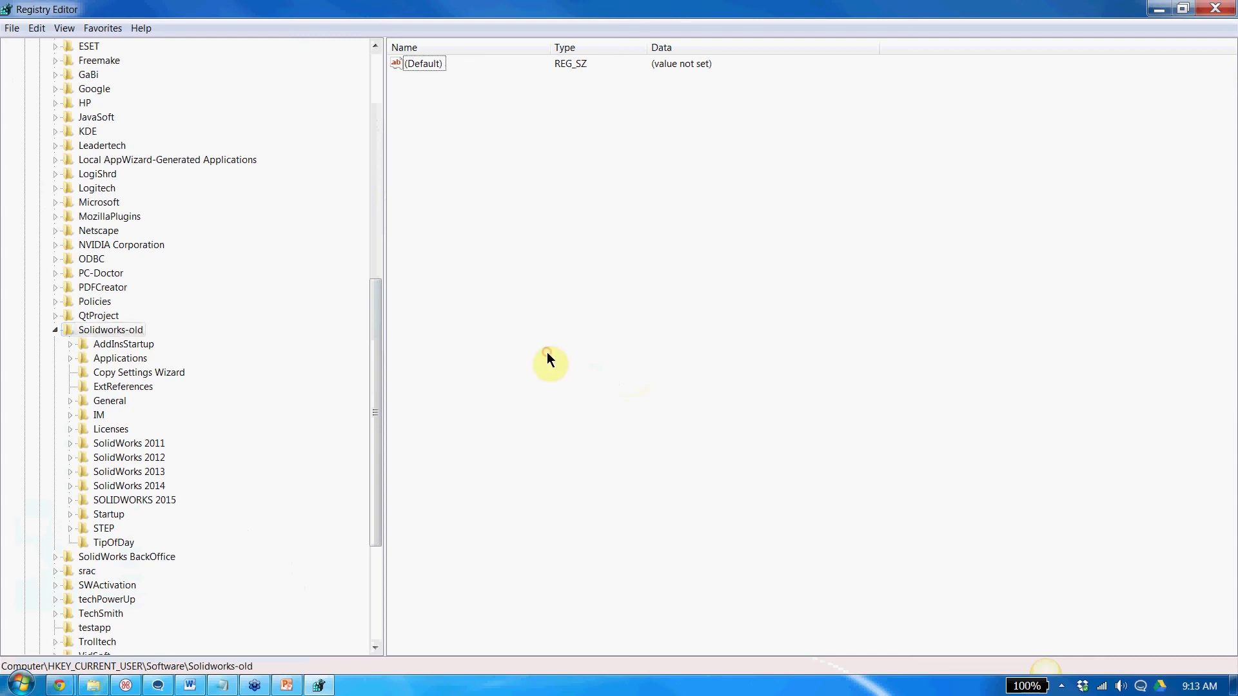
click(55, 331)
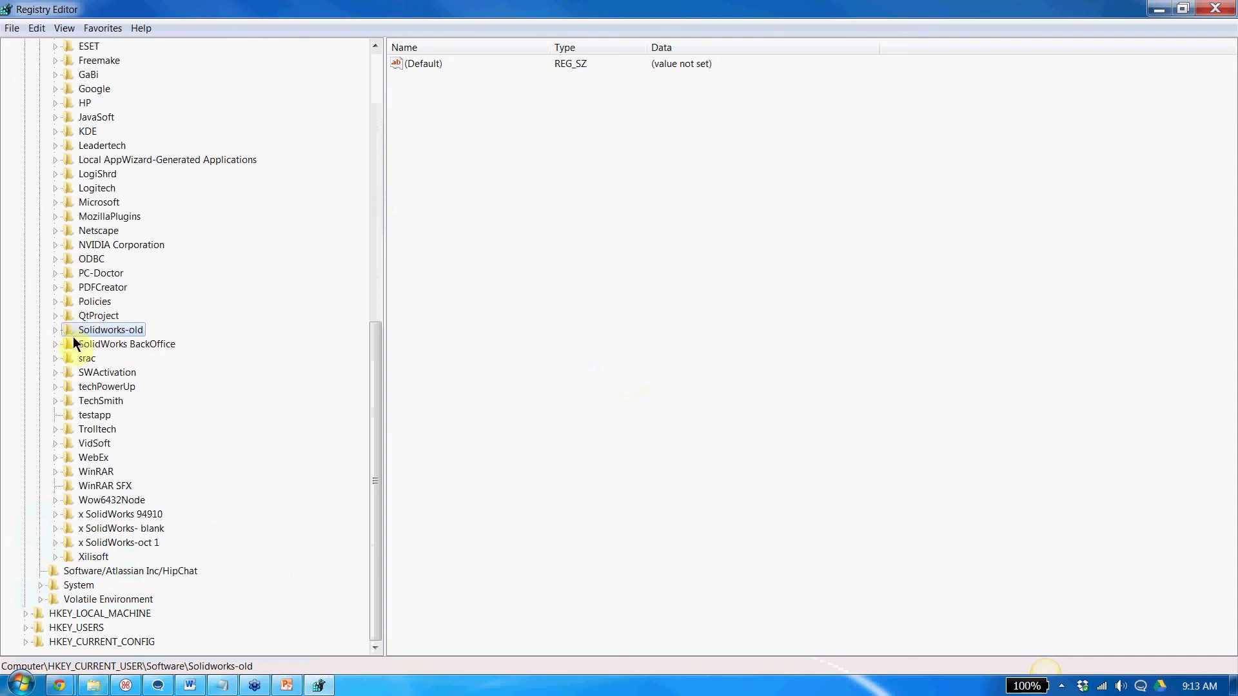
click(1215, 8)
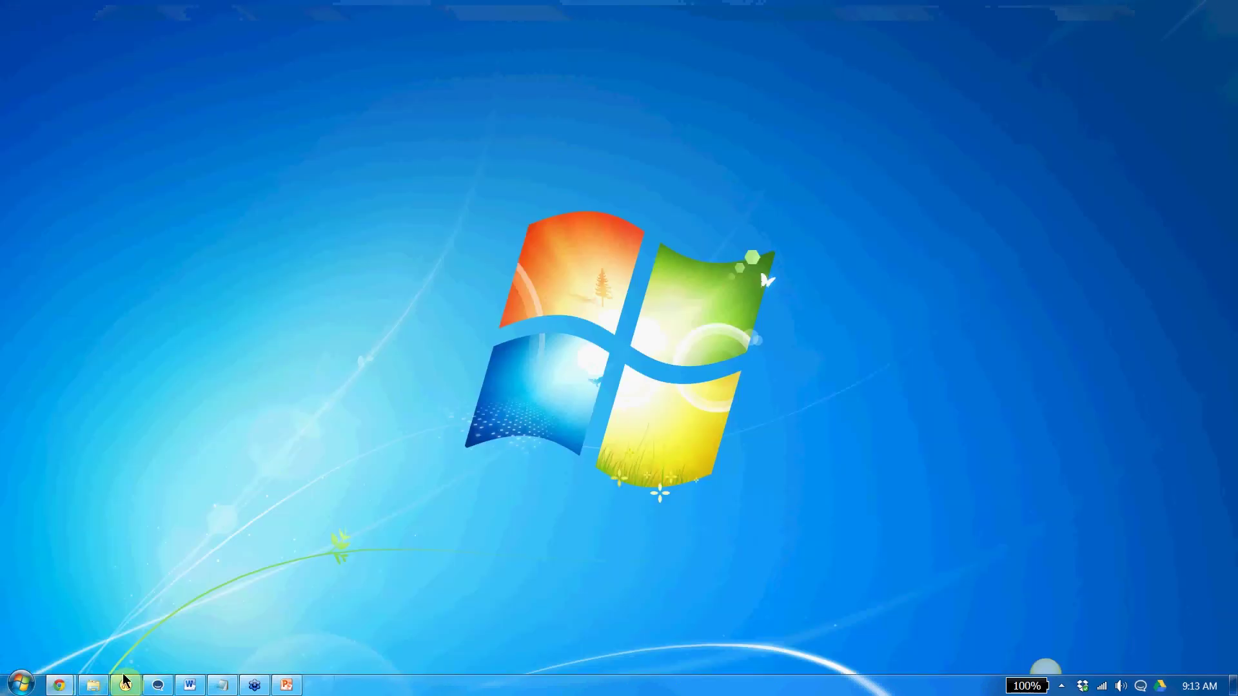
Step: Launch SOLIDWORKS 2015 x64, accept the license, and choose to show no dynamic help
click(18, 683)
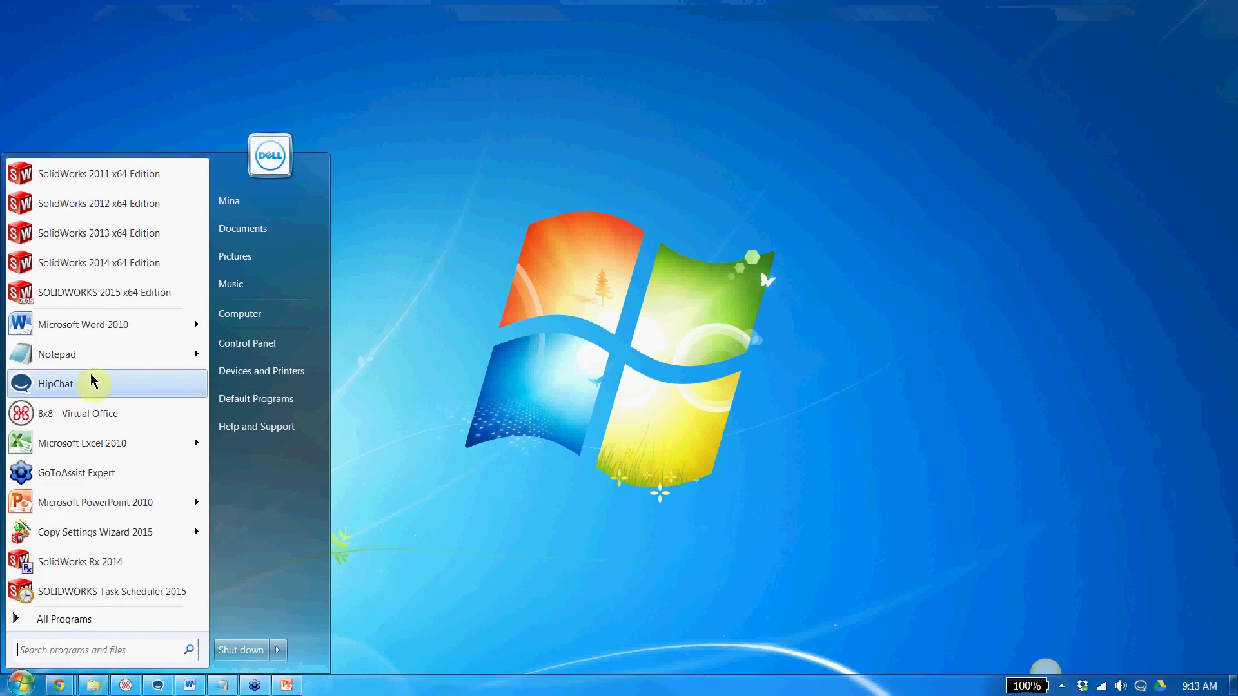
click(106, 297)
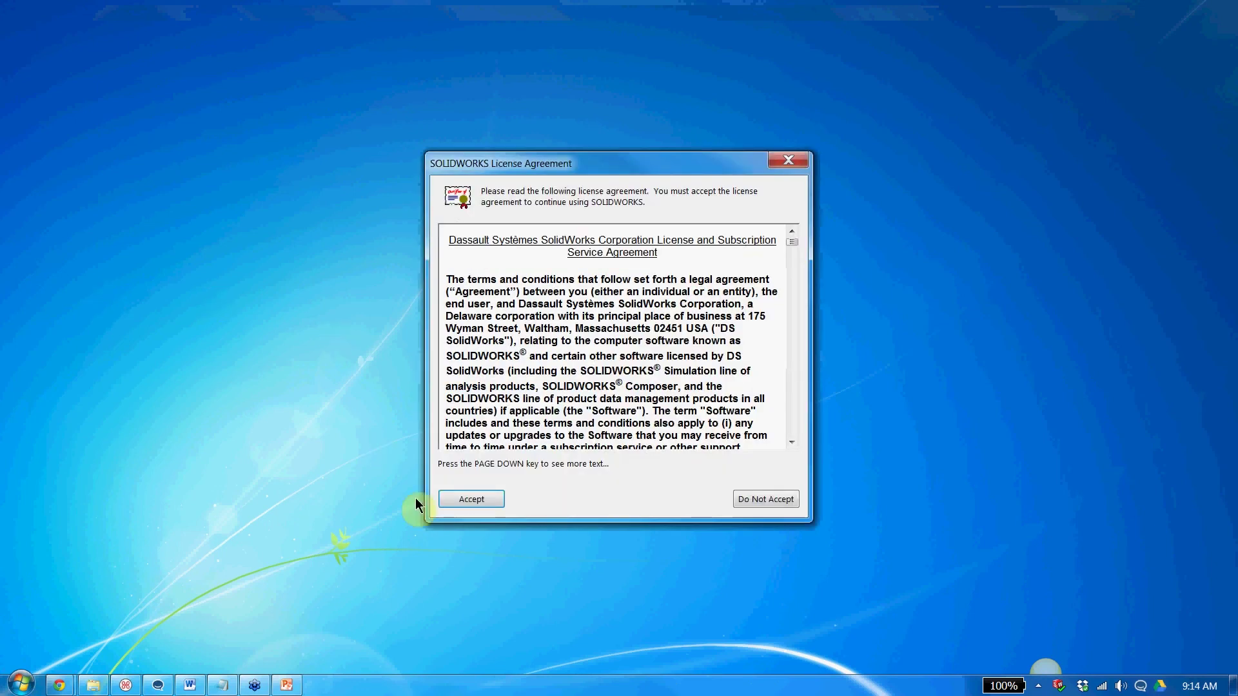
click(458, 500)
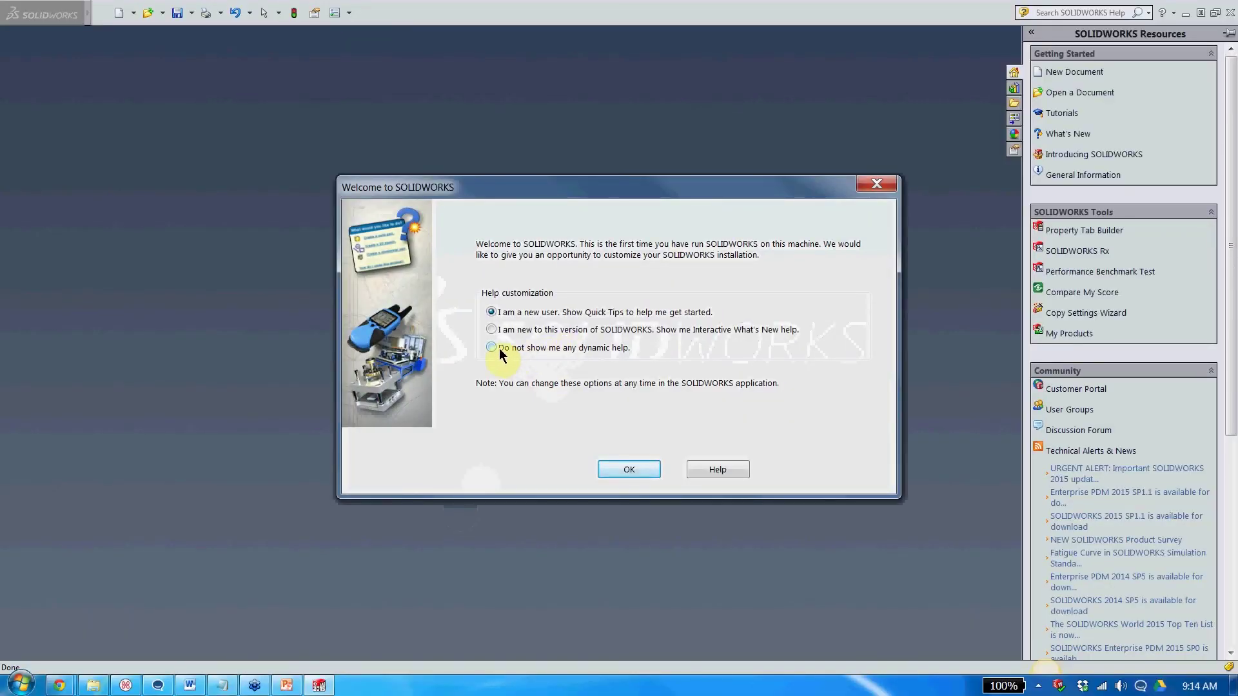
click(500, 347)
click(635, 470)
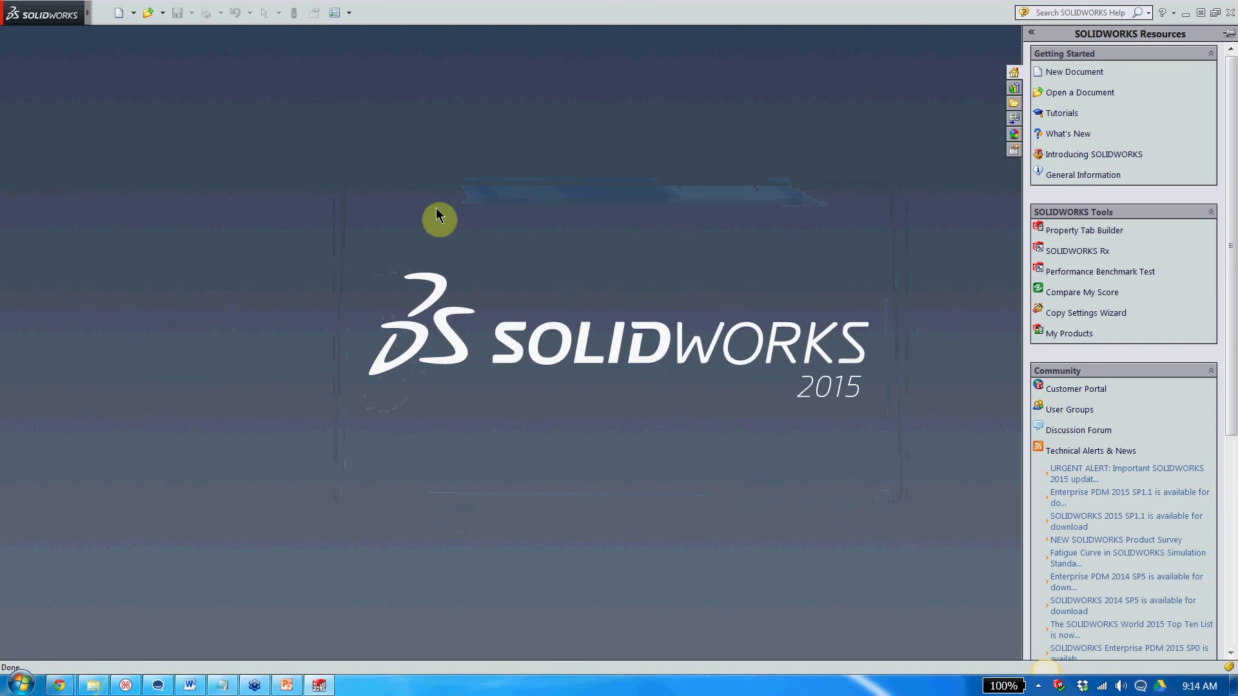
Step: Create a new part document, keeping IPS units and the ANSI standard
click(119, 13)
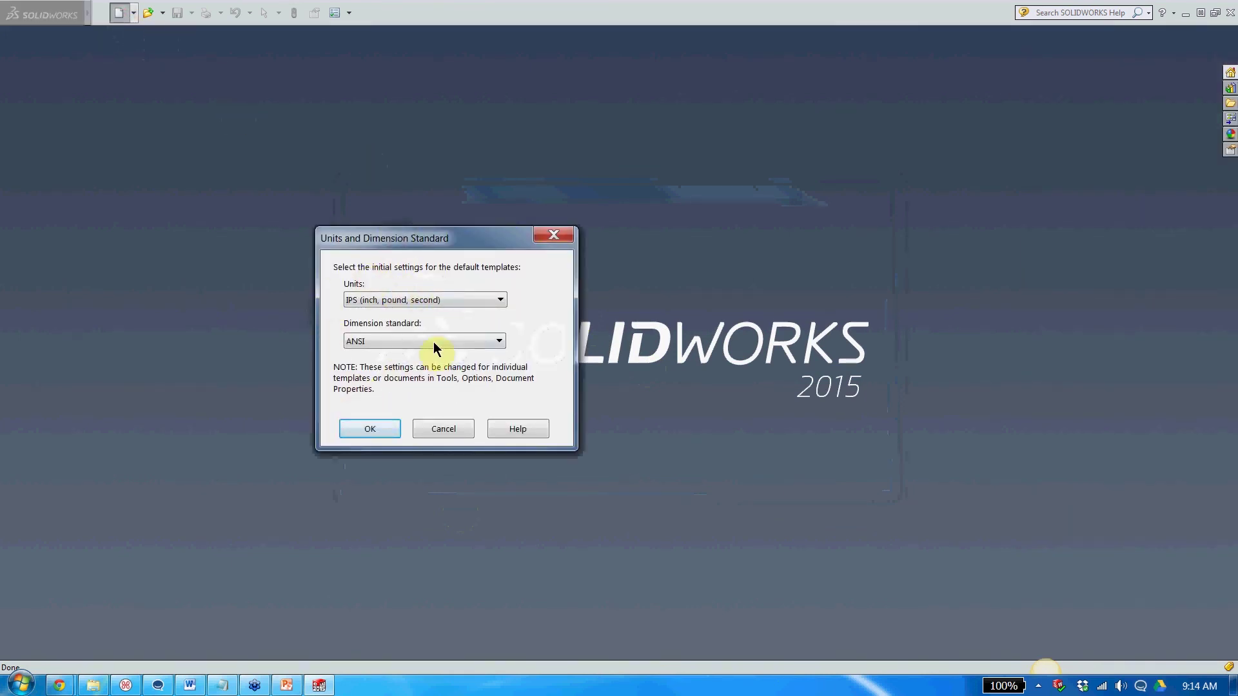
click(371, 429)
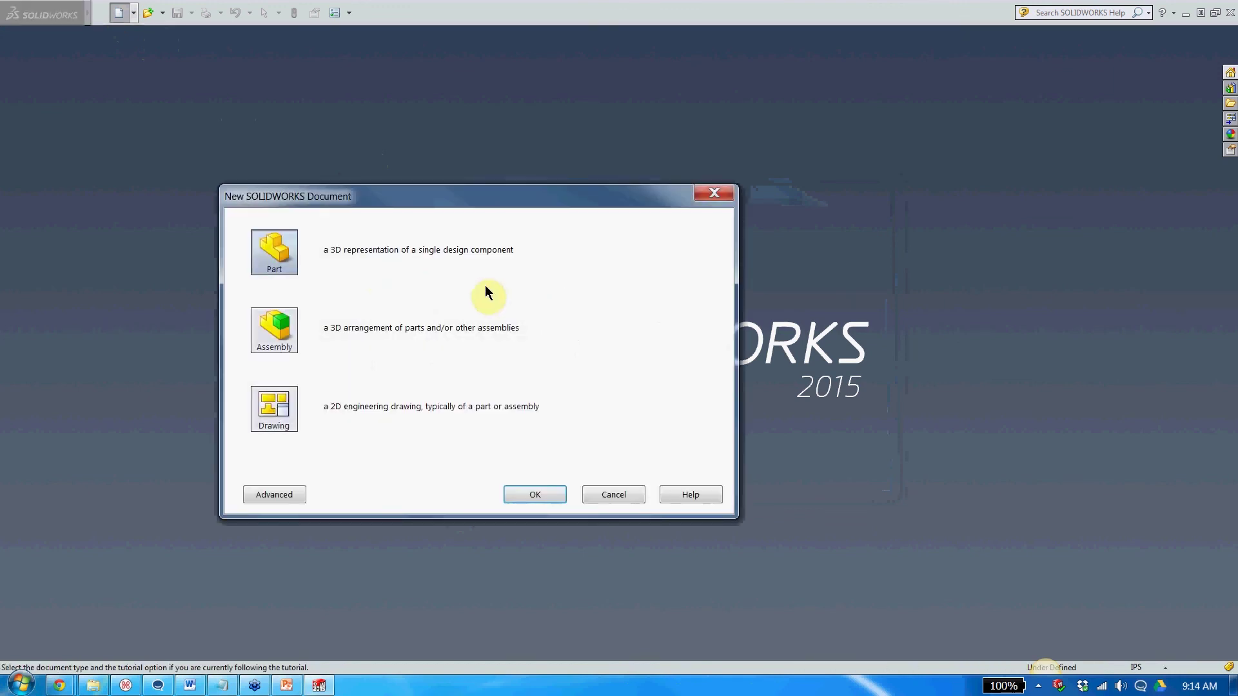
click(527, 494)
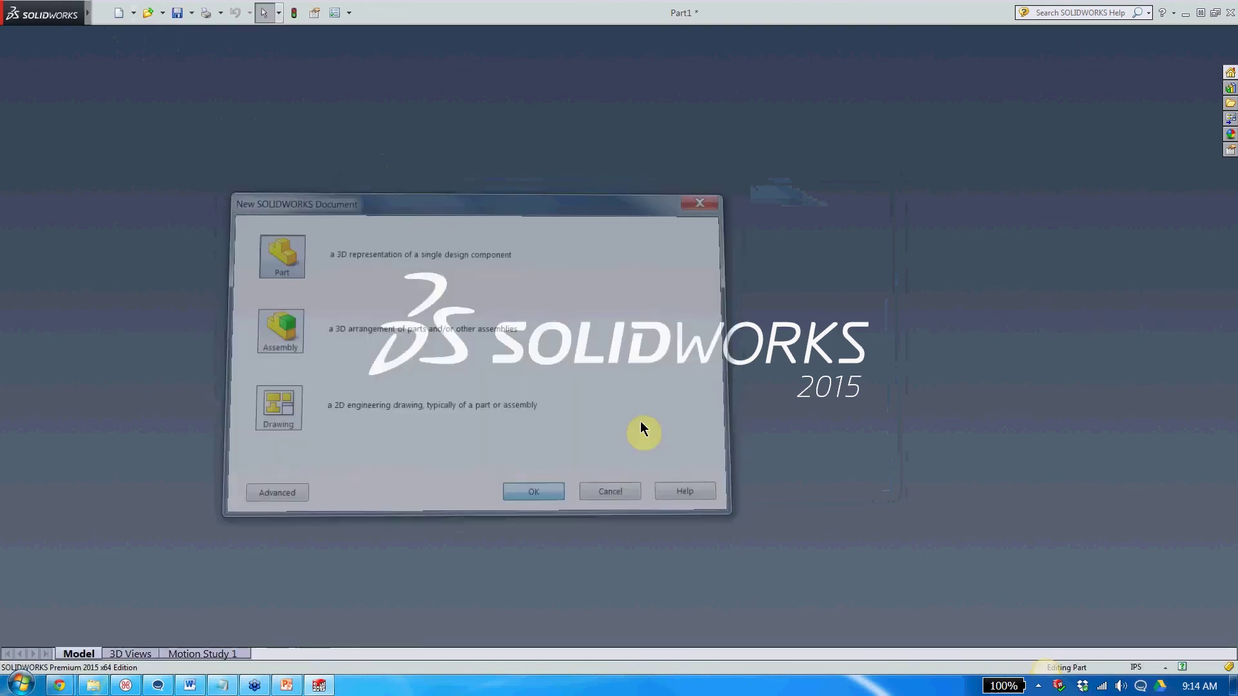